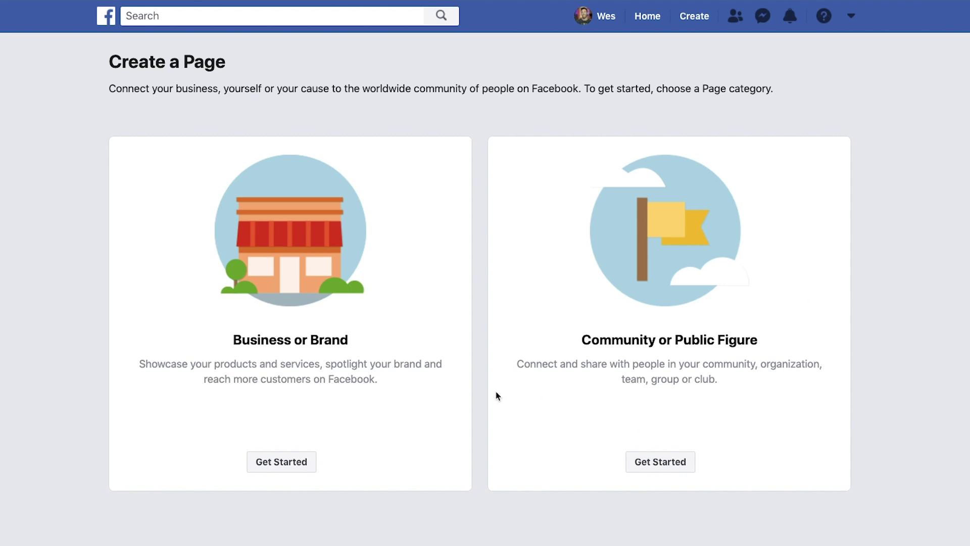
Step: Start a Business or Brand page named "Luxe Limousines" with the category Limo Service
left_click(282, 462)
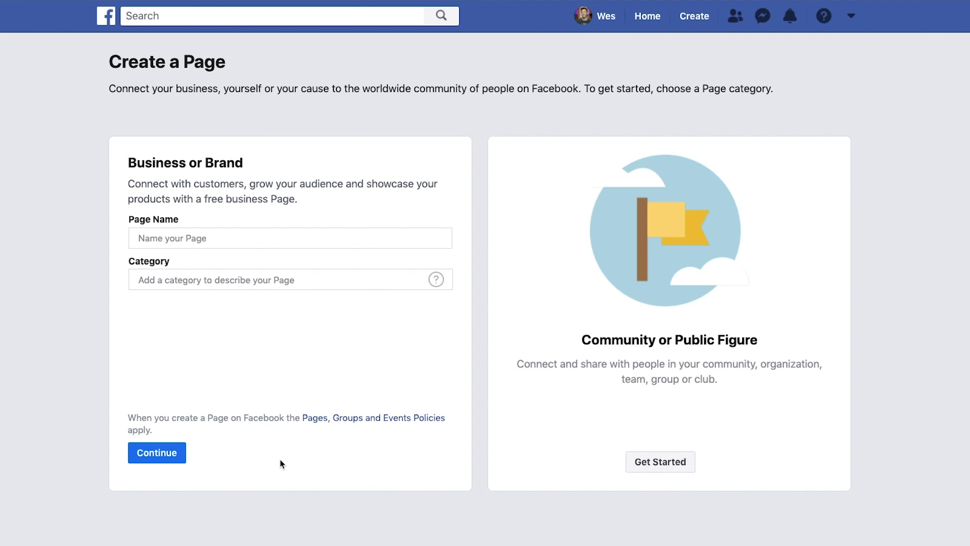
left_click(214, 240)
type("Luxe Limousines")
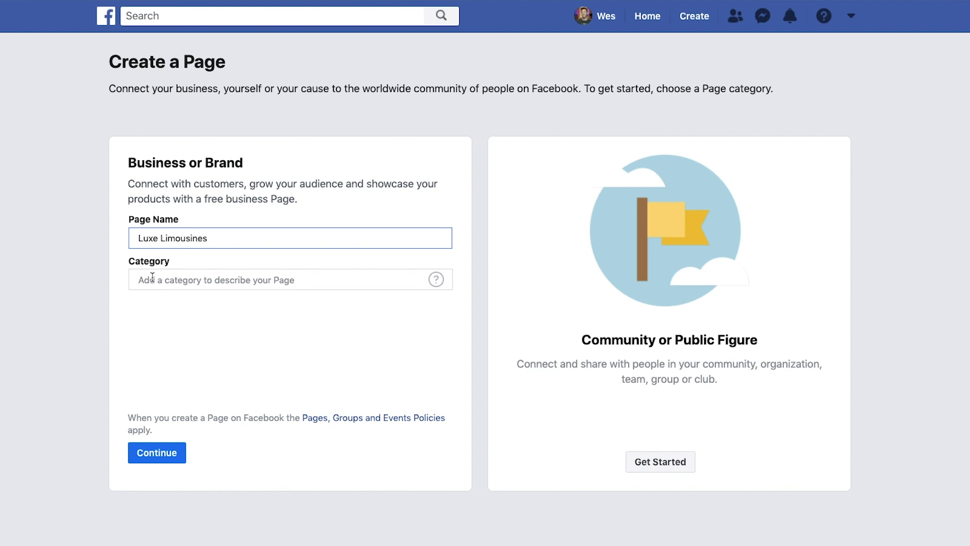
left_click(212, 283)
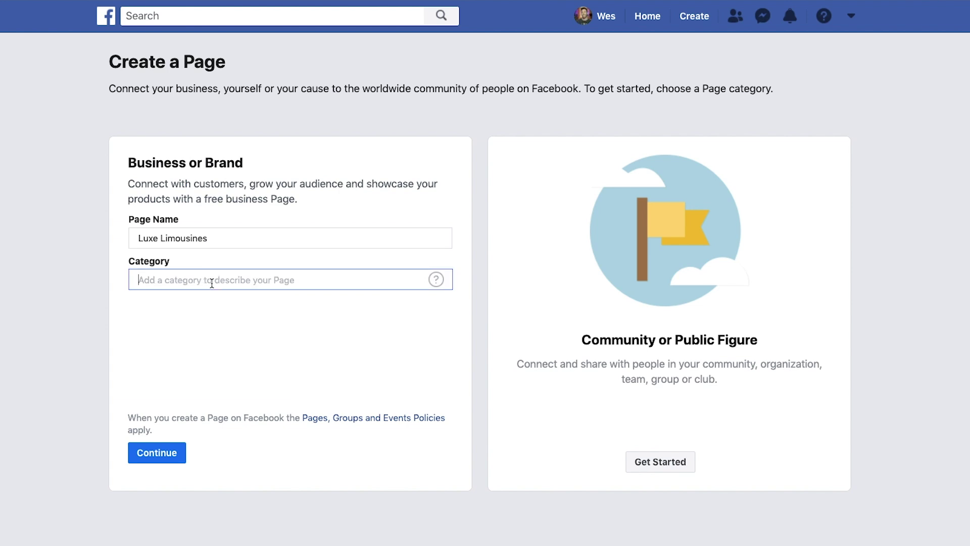
type("limi")
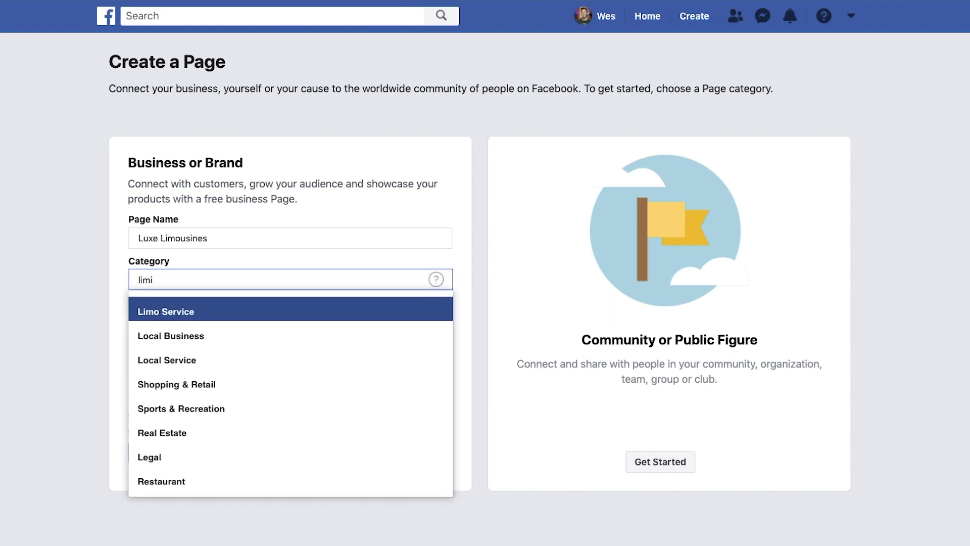
key("BackSpace")
left_click(154, 316)
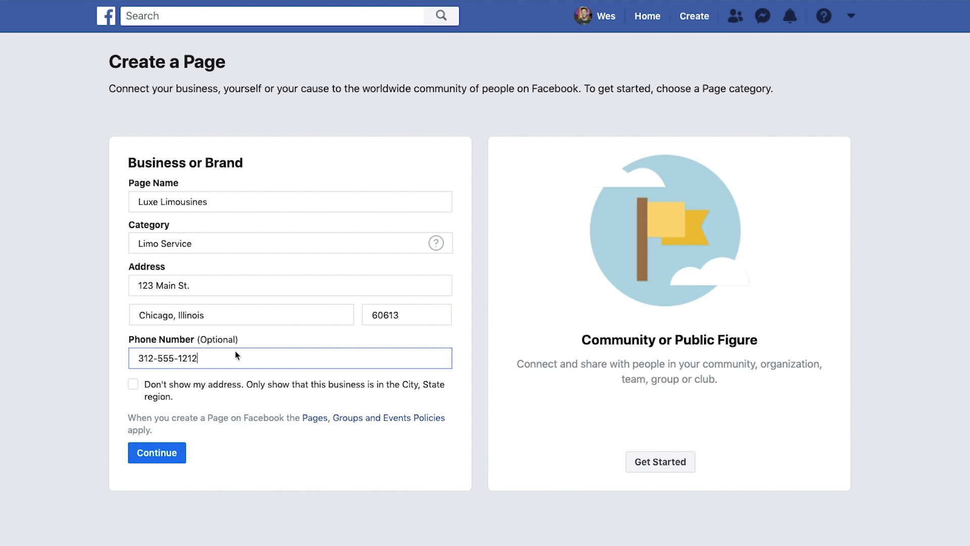
Step: Fill in the business's street address and phone number, keep the address publicly shown, and submit the page details
left_click(133, 386)
left_click(133, 386)
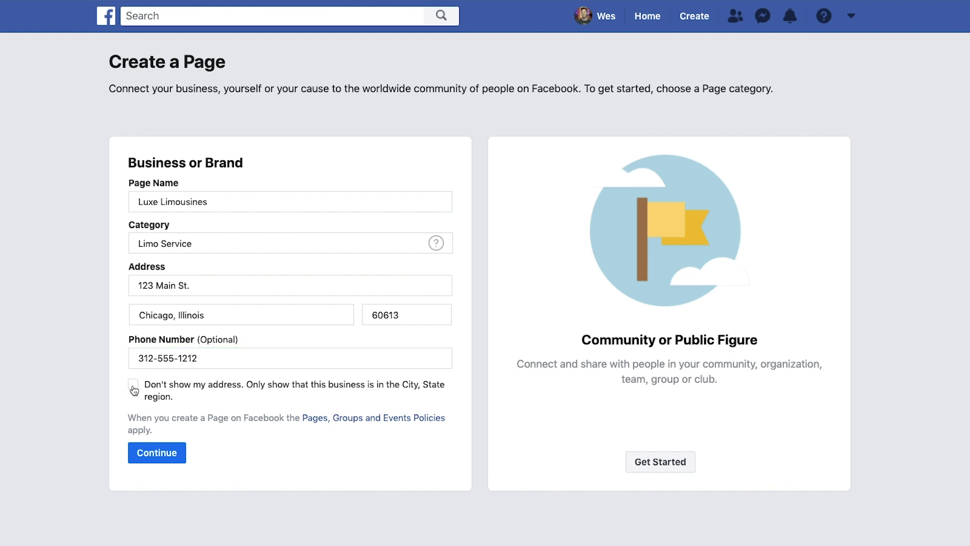
left_click(157, 454)
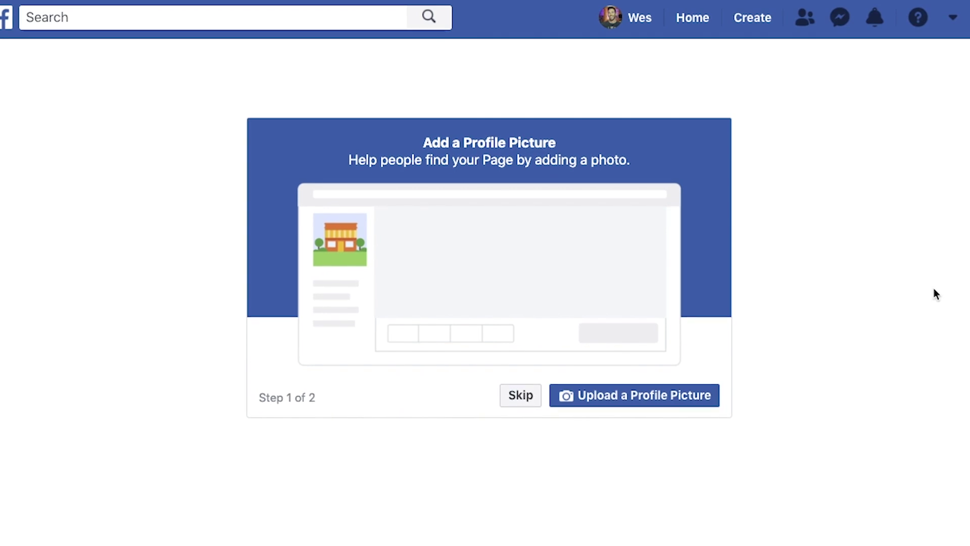
Step: Upload the Luxe Limousine logo as the profile picture and LUXCOVER.jpg as the cover photo
left_click(640, 396)
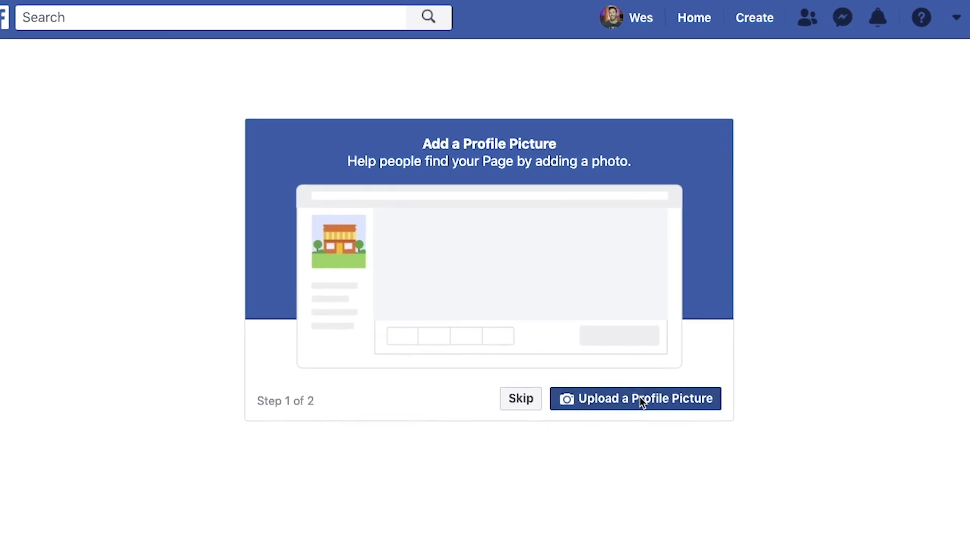
left_click(754, 327)
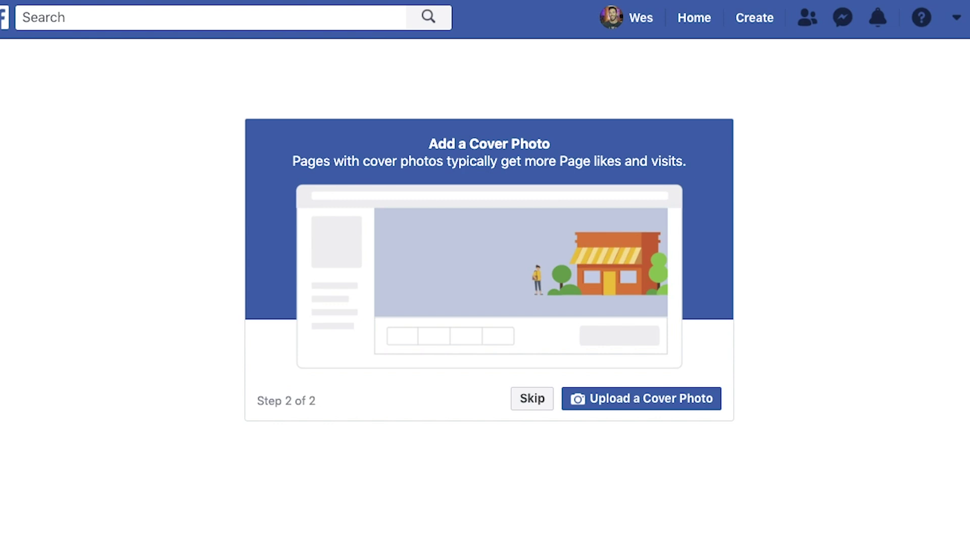
left_click(642, 400)
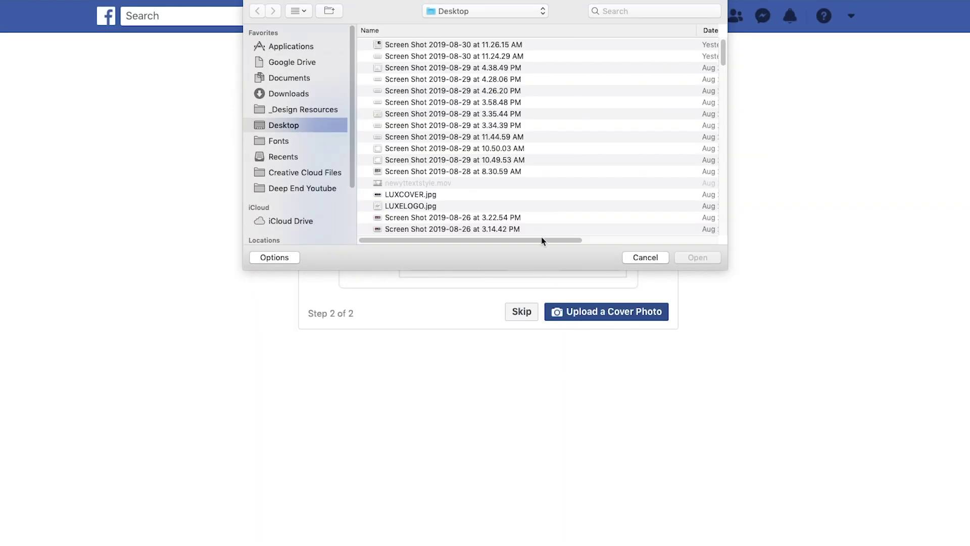
double_click(411, 196)
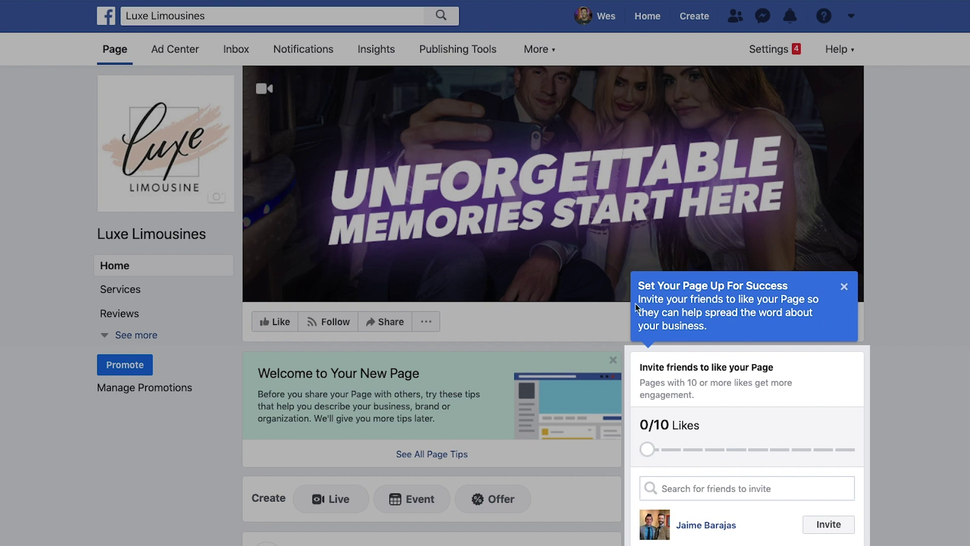
left_click(844, 286)
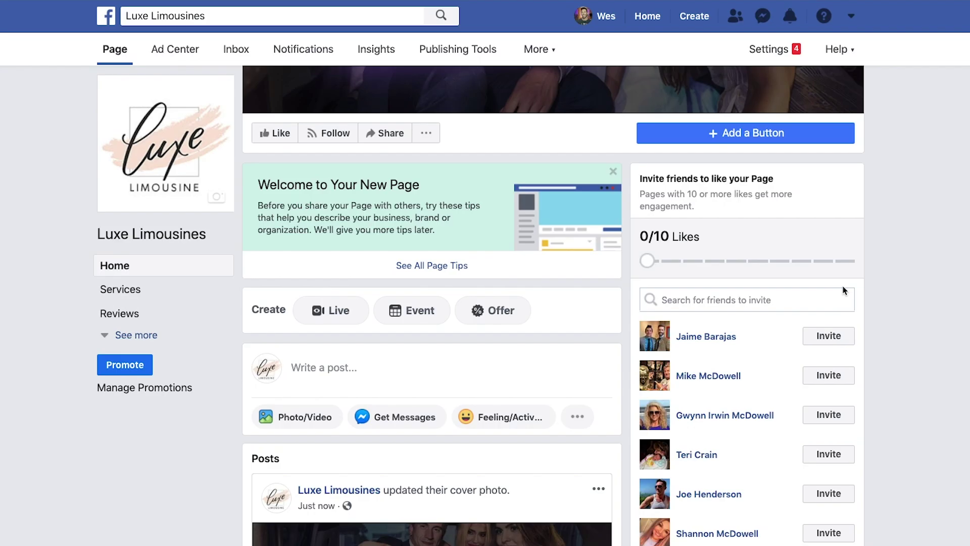
scroll(853, 250, "up", 4)
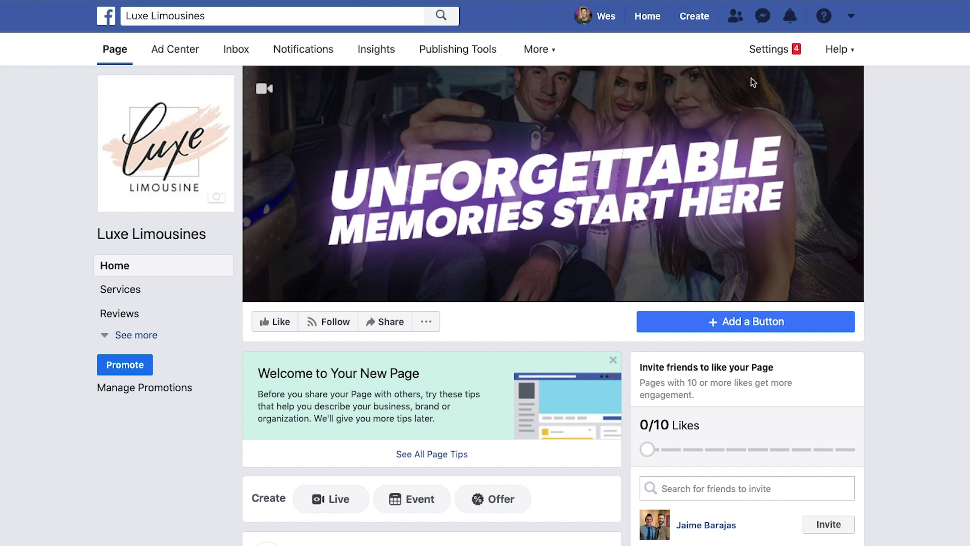
Step: Set the page's visibility to Page unpublished in the general page settings and save the change
left_click(771, 52)
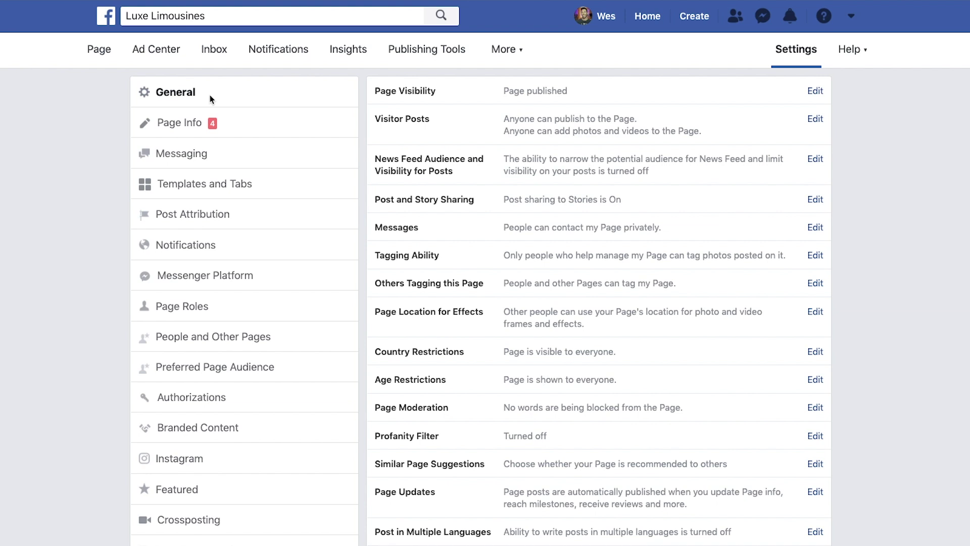
left_click(554, 94)
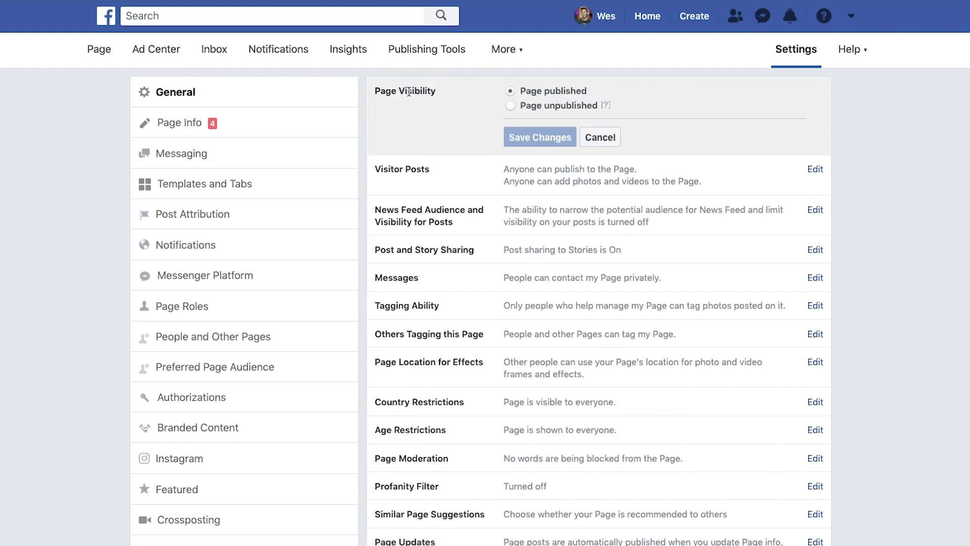
left_click(511, 106)
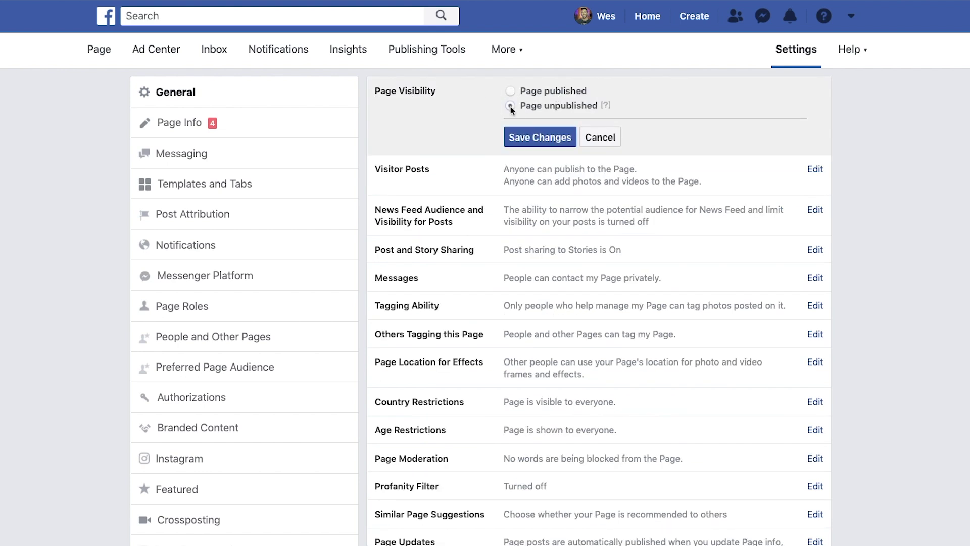
left_click(545, 138)
left_click(652, 340)
left_click(644, 343)
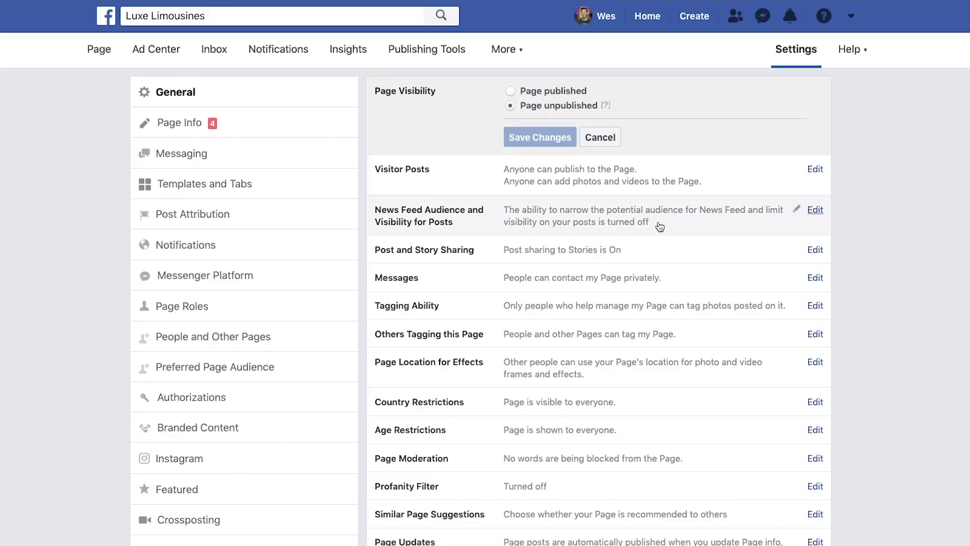
Step: Require visitor posts to be reviewed before they are published to the page, and save the setting
left_click(411, 180)
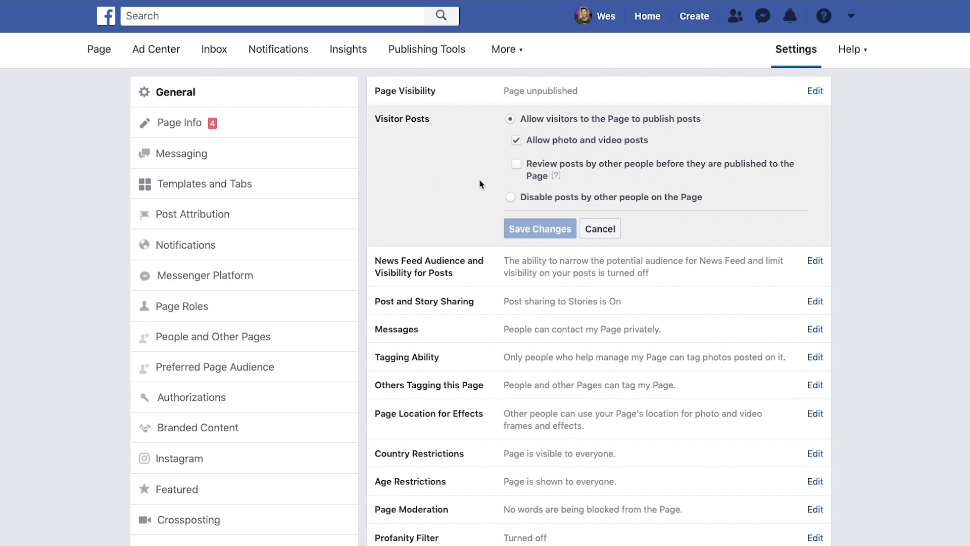
left_click(517, 167)
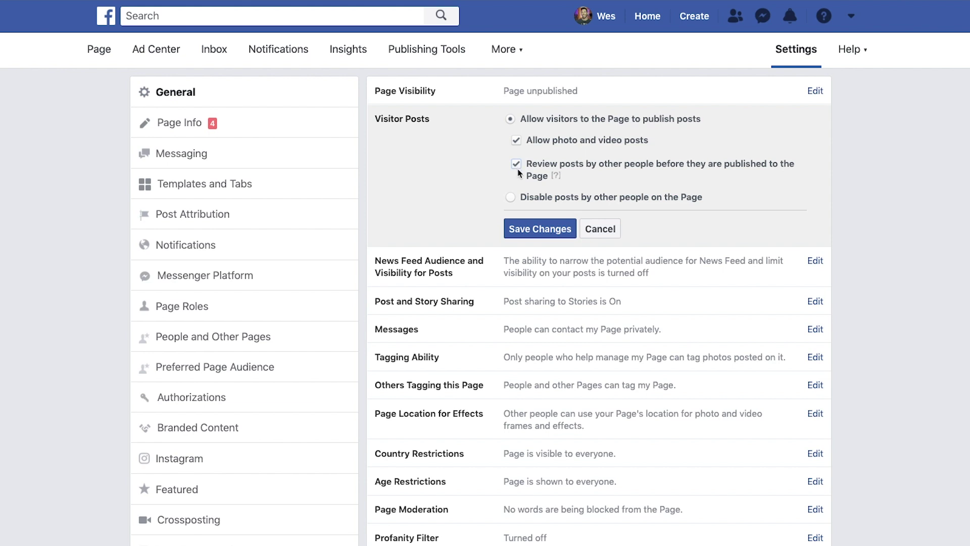
left_click(528, 230)
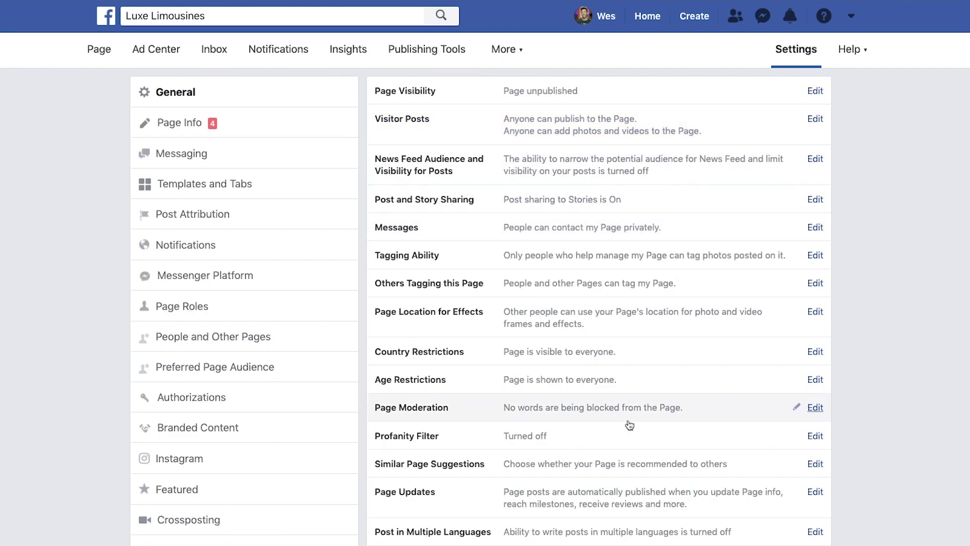
Step: Set the page's profanity filter to Strong and save the change
left_click(578, 437)
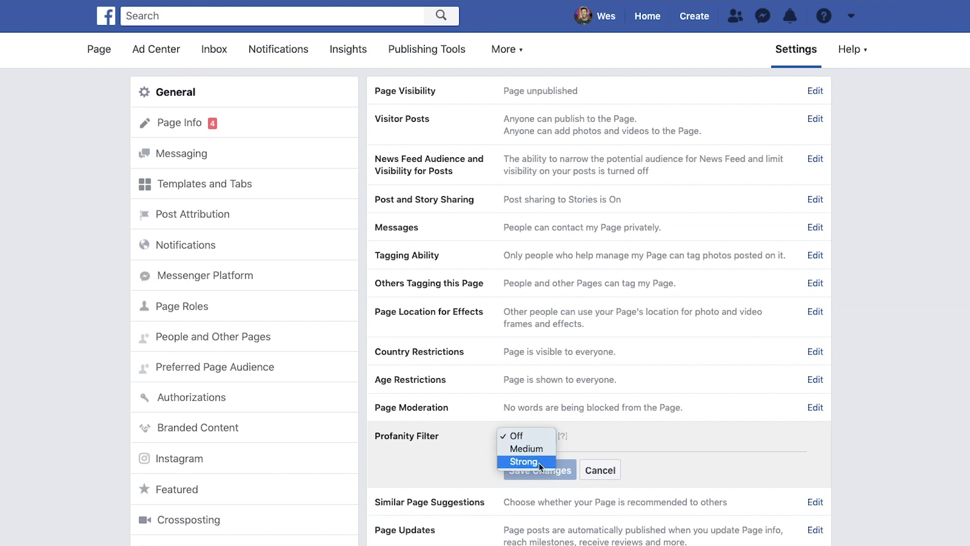
left_click(523, 461)
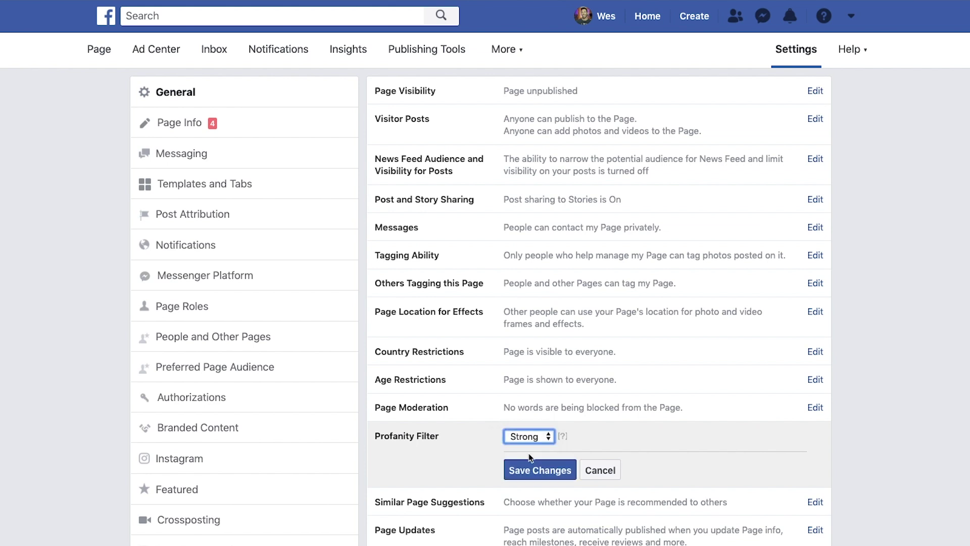
left_click(540, 470)
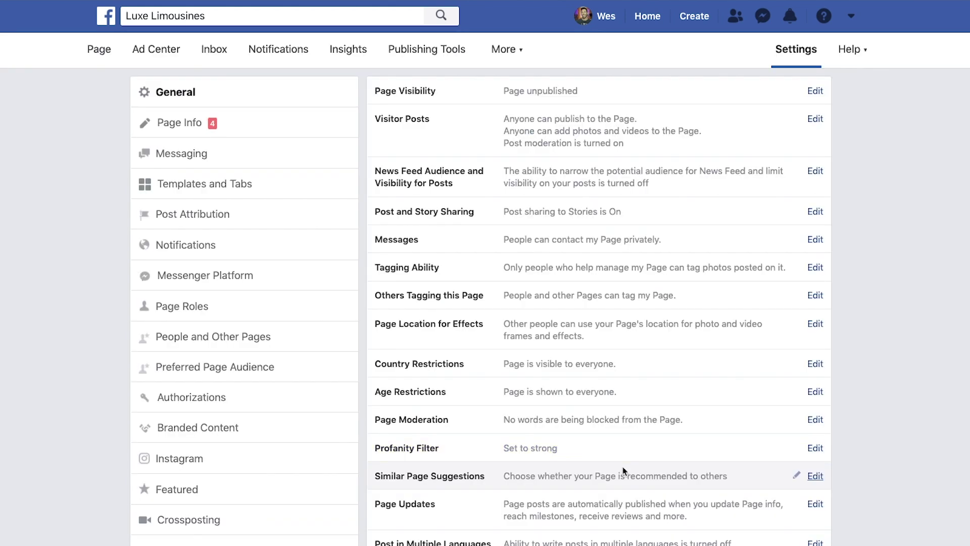
Step: Save a page description promising VIP treatment for special events or nights out, upfront affordable pricing, the newest luxury limos and black cars, and prompt service
scroll(623, 466, "down", 1)
scroll(623, 470, "down", 2)
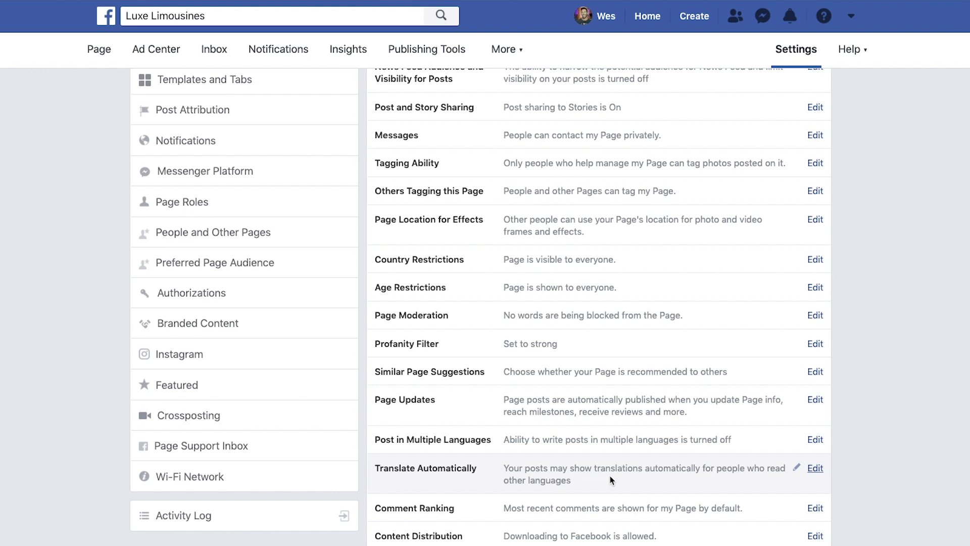
scroll(612, 479, "up", 3)
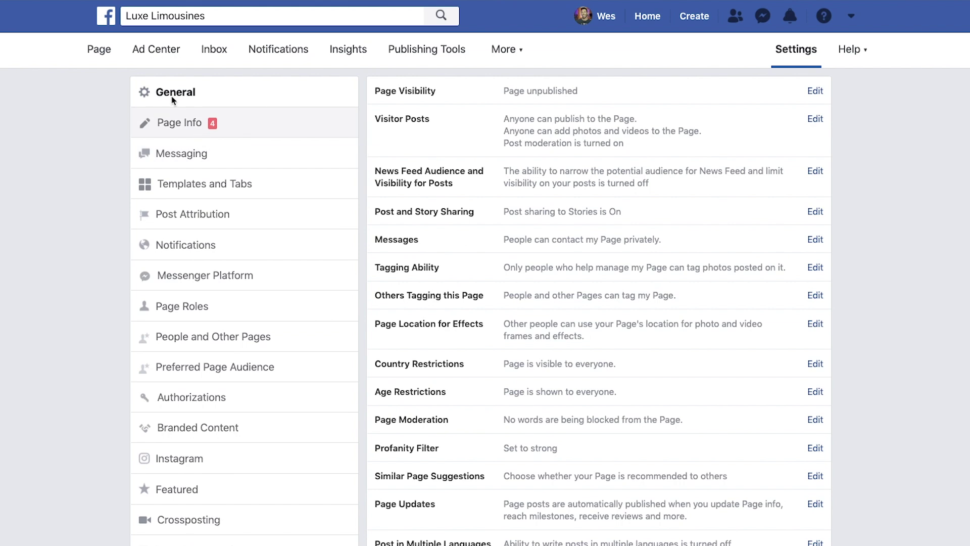
left_click(172, 130)
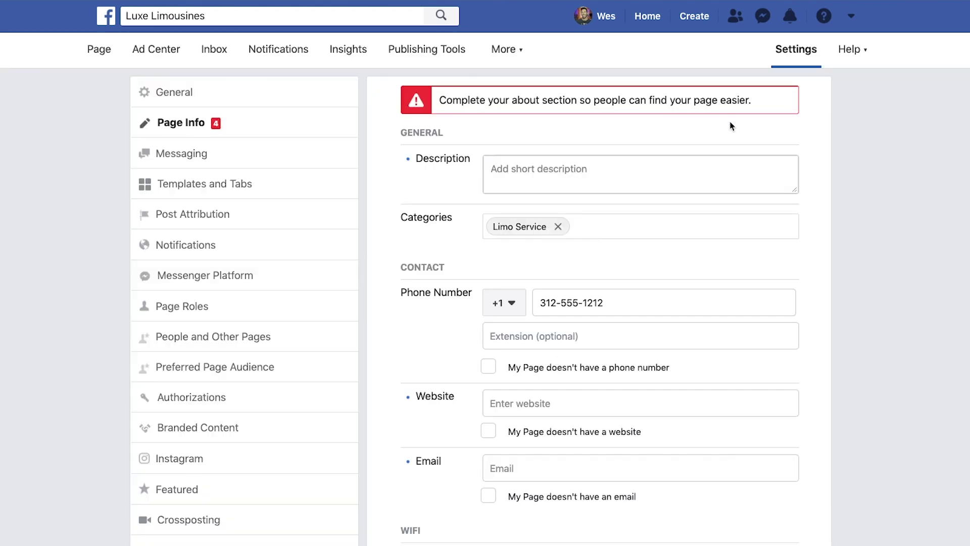
left_click(521, 186)
type("Whether you're planning a special event, or just a night out, Luxe Limousines will give you the VIP treatment with upfront, affordable pricing, the newest fleet of luxury limos and black cars, and prompt service.")
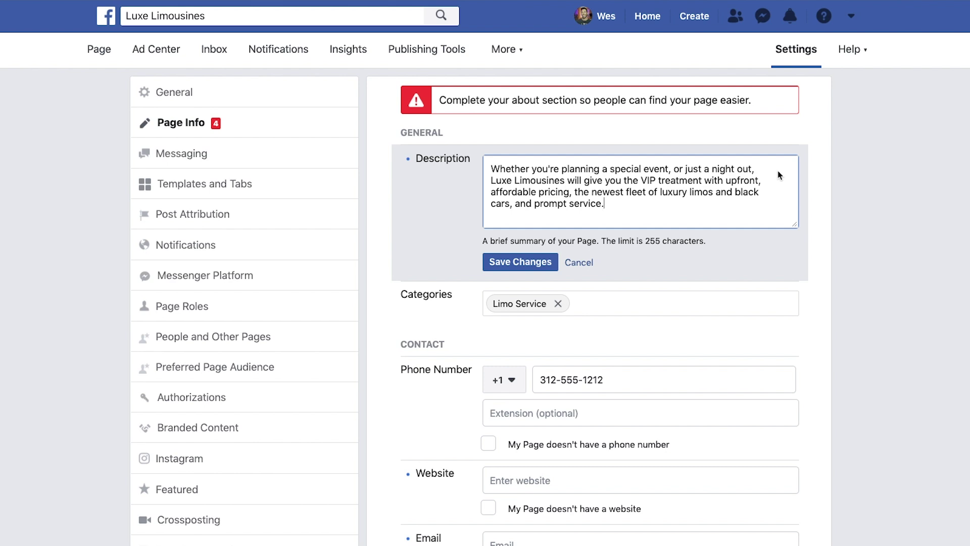
left_click(521, 262)
left_click(419, 292)
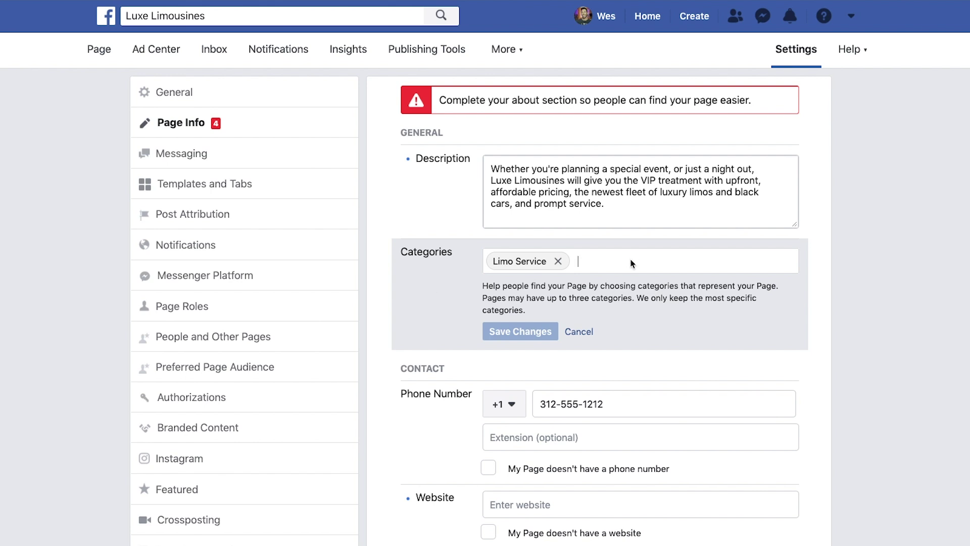
scroll(601, 268, "down", 1)
scroll(601, 271, "down", 5)
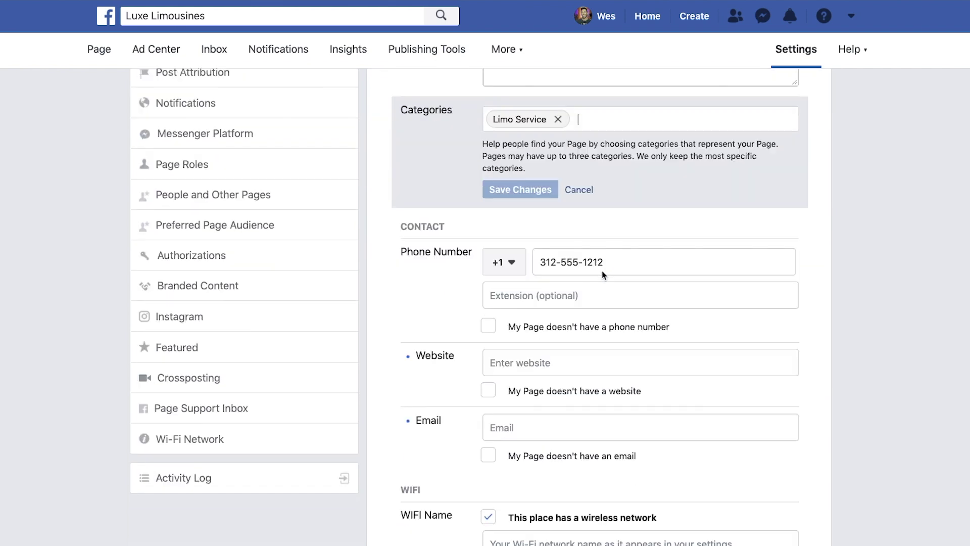
scroll(602, 273, "down", 4)
scroll(602, 273, "up", 3)
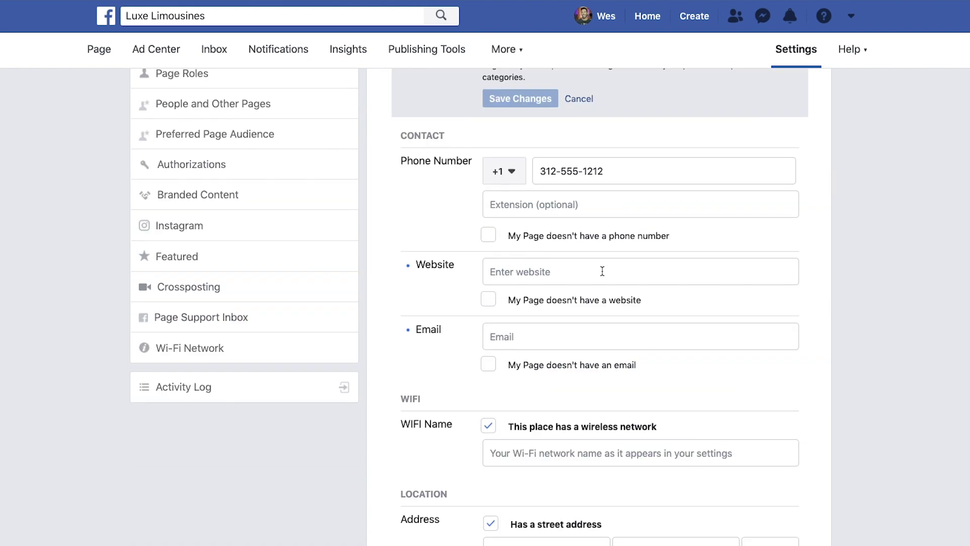
left_click(503, 273)
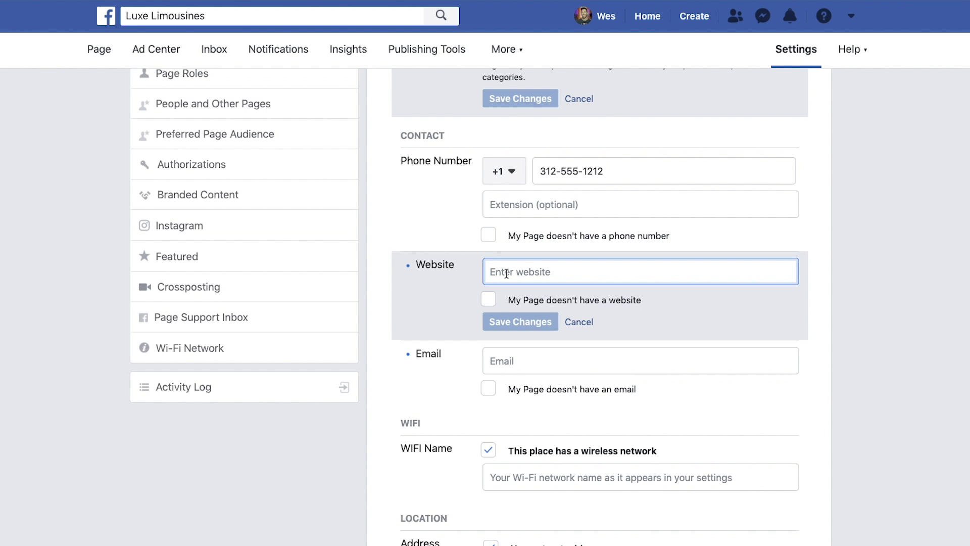
type("www.luxelimos.com")
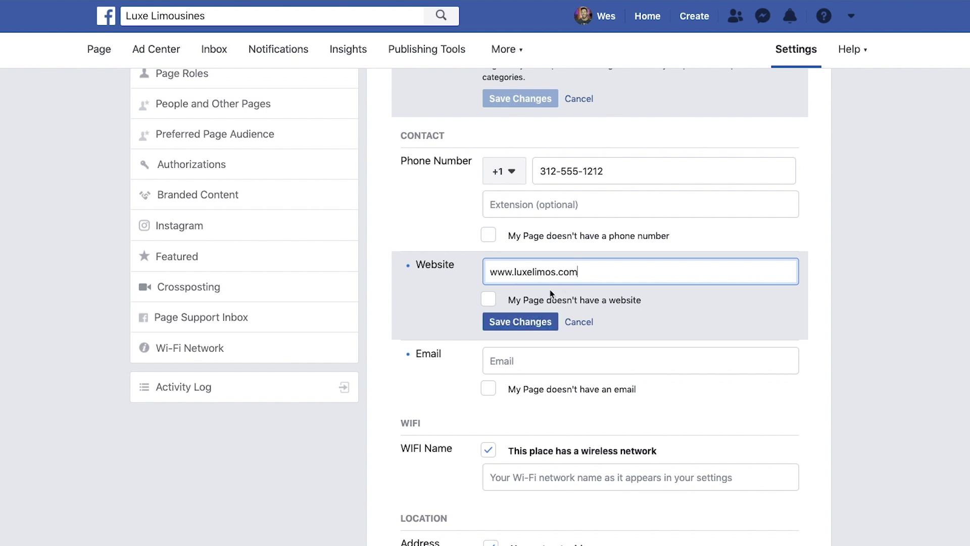
left_click(521, 322)
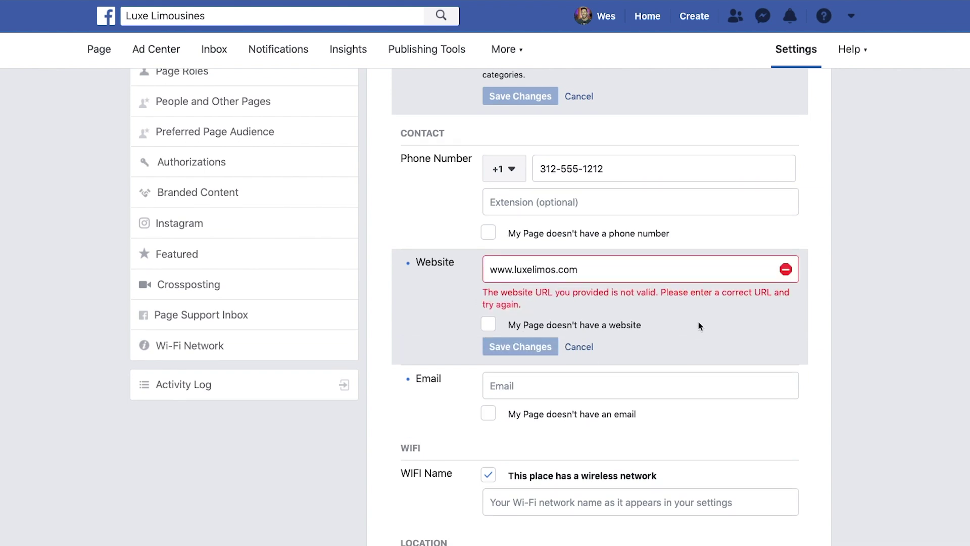
triple_click(526, 271)
type("www.thedeependdesign.com")
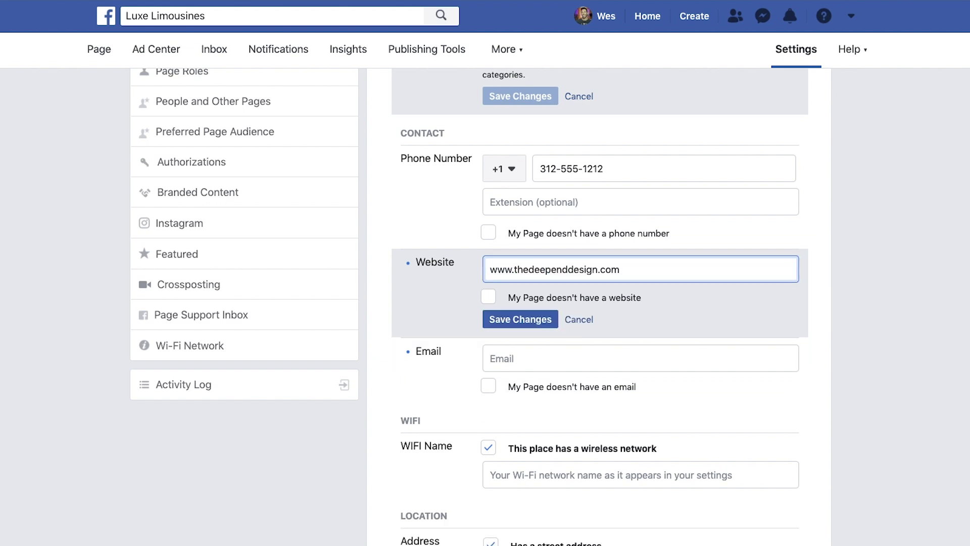
left_click(529, 320)
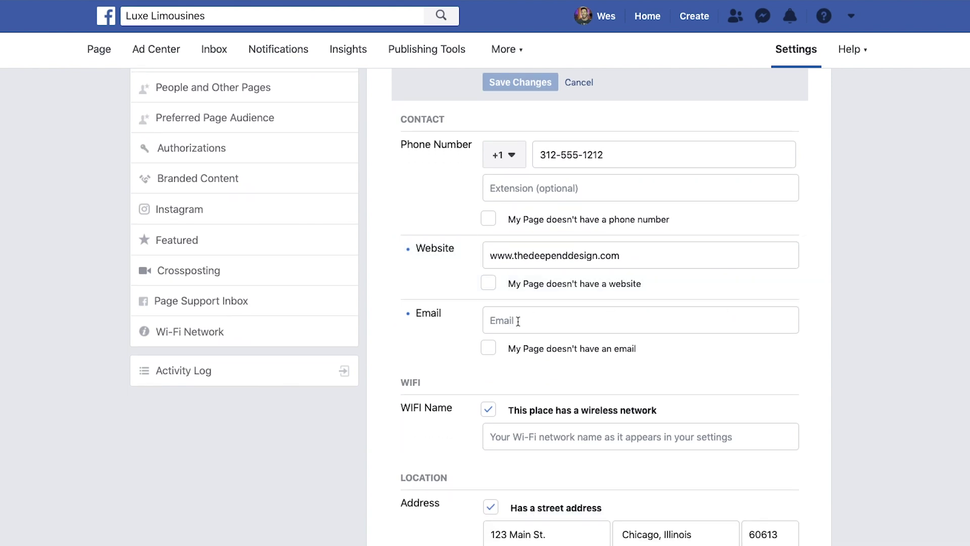
Step: Set the page's opening hours to 9:00 AM–5:00 PM Monday through Friday and save the change
scroll(518, 321, "down", 12)
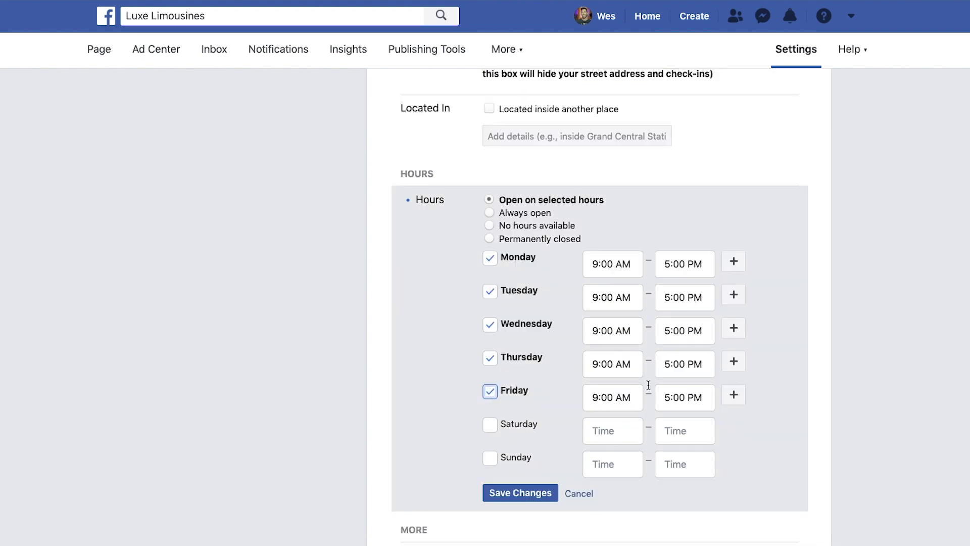
left_click(515, 497)
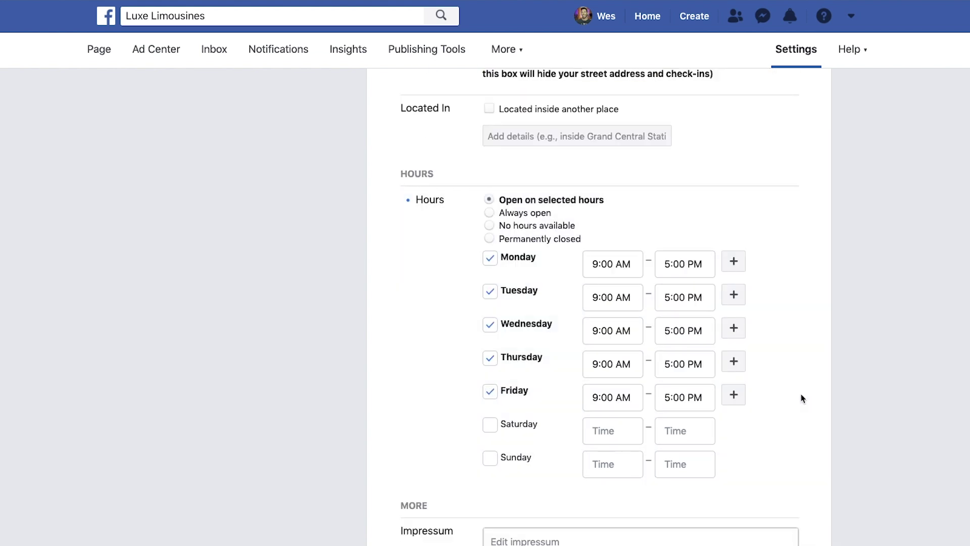
scroll(803, 398, "down", 3)
scroll(802, 398, "up", 15)
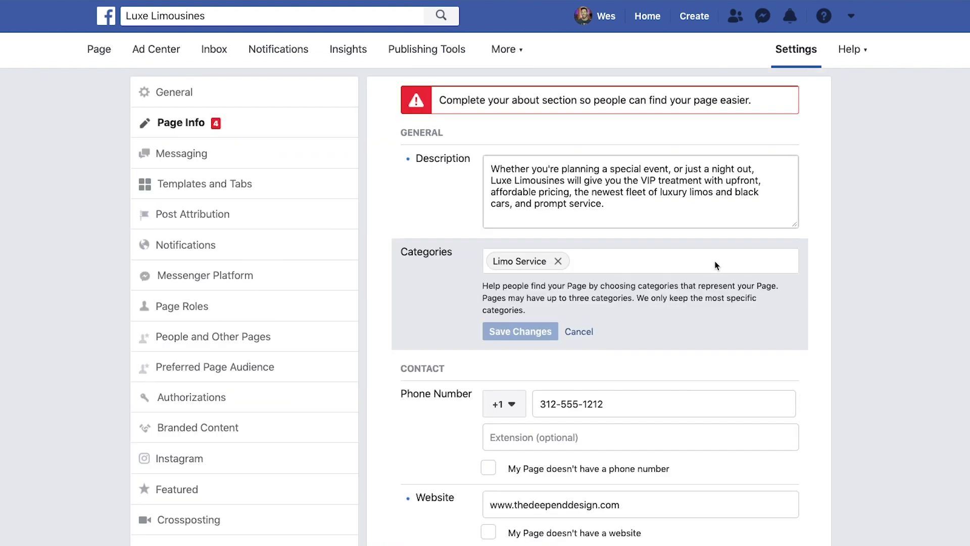
Step: Examine the available page templates in the Templates and Tabs settings, then close the list without choosing another template
left_click(189, 188)
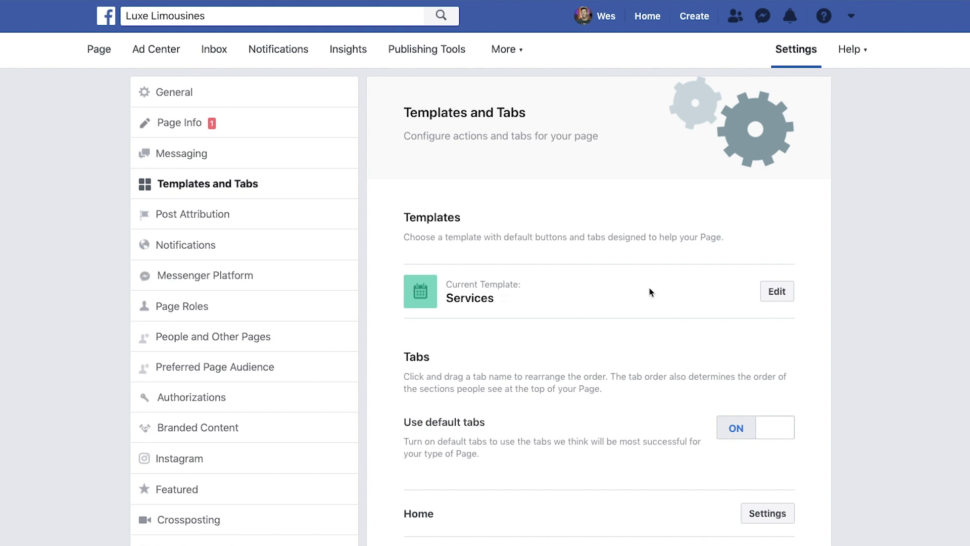
scroll(651, 289, "down", 1)
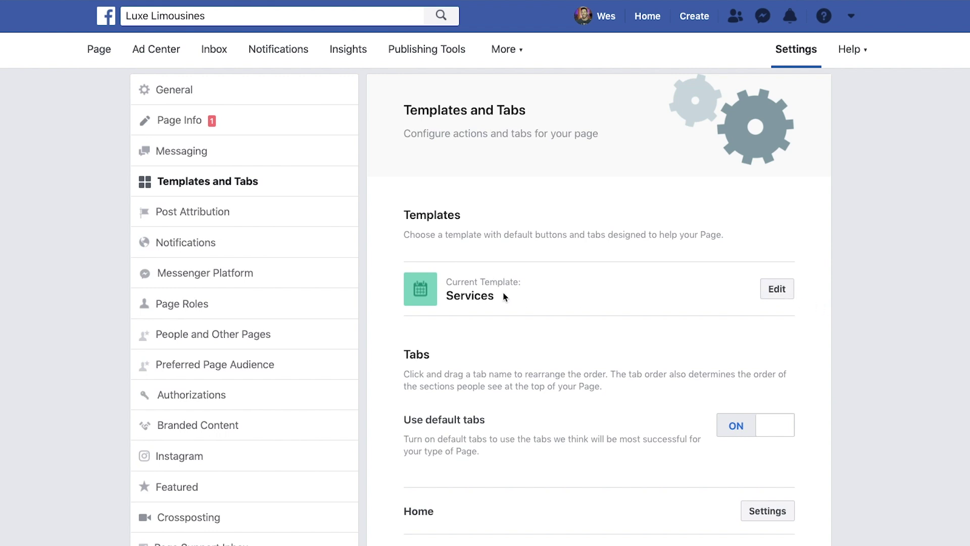
left_click(786, 290)
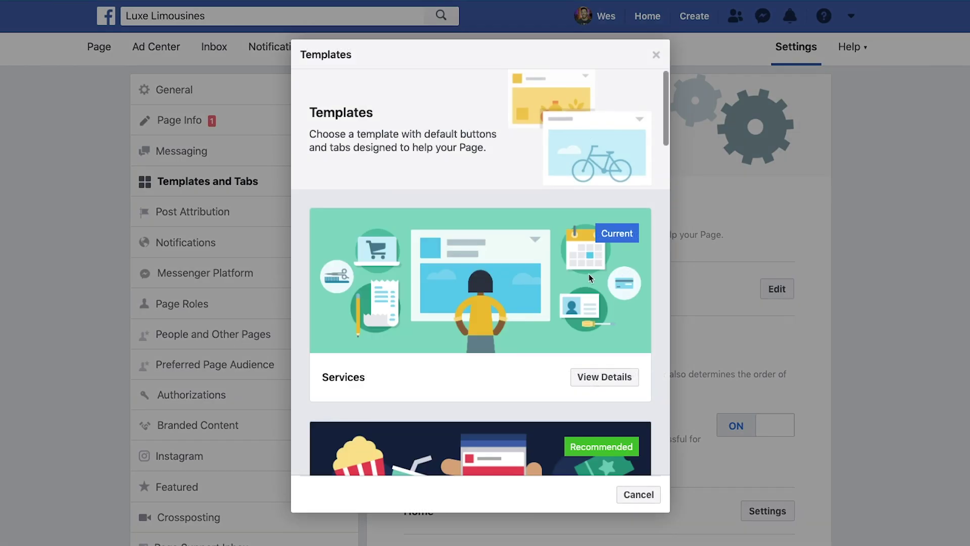
scroll(580, 277, "down", 5)
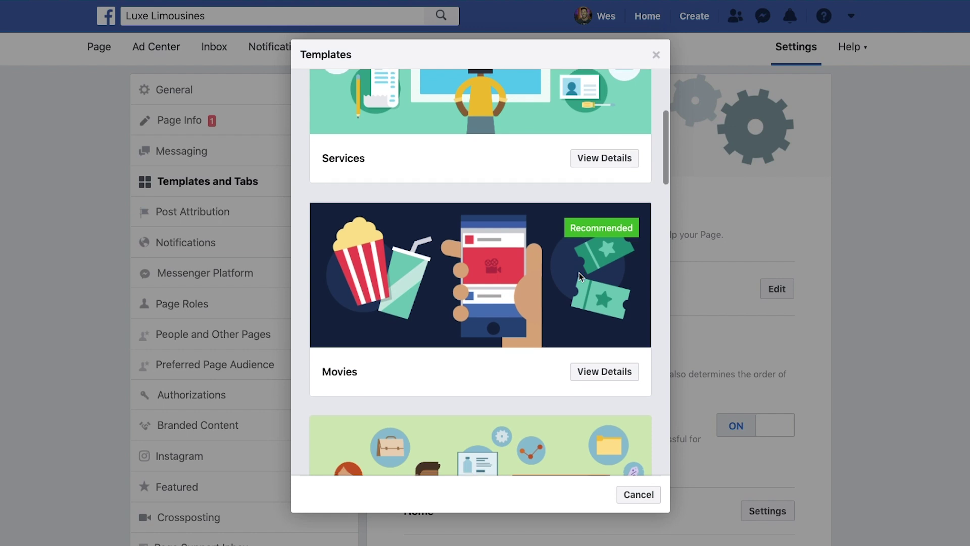
scroll(580, 276, "down", 7)
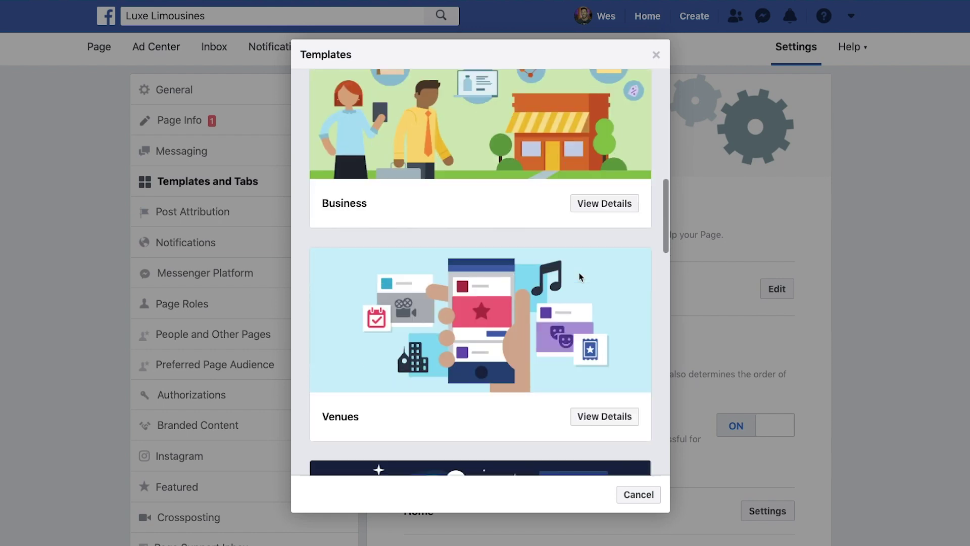
scroll(582, 277, "down", 10)
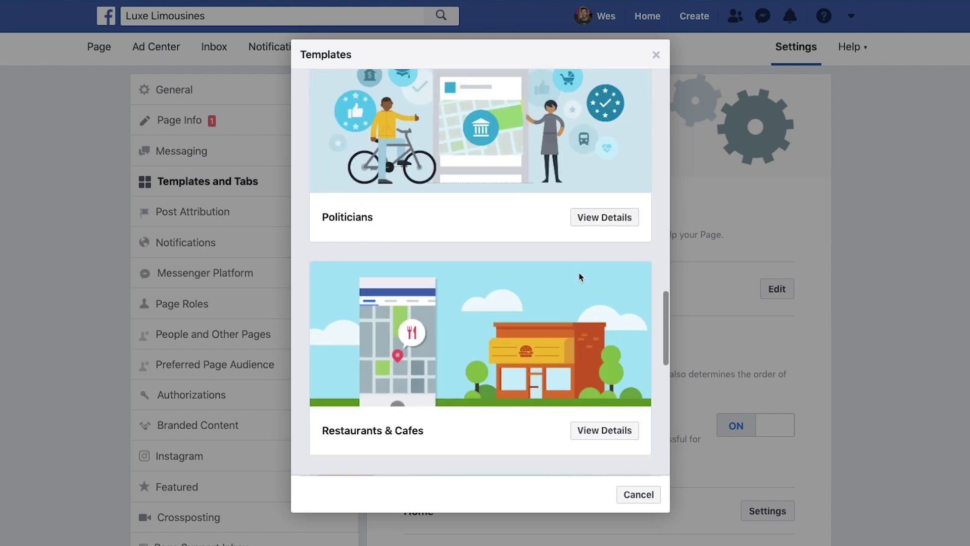
scroll(580, 277, "down", 5)
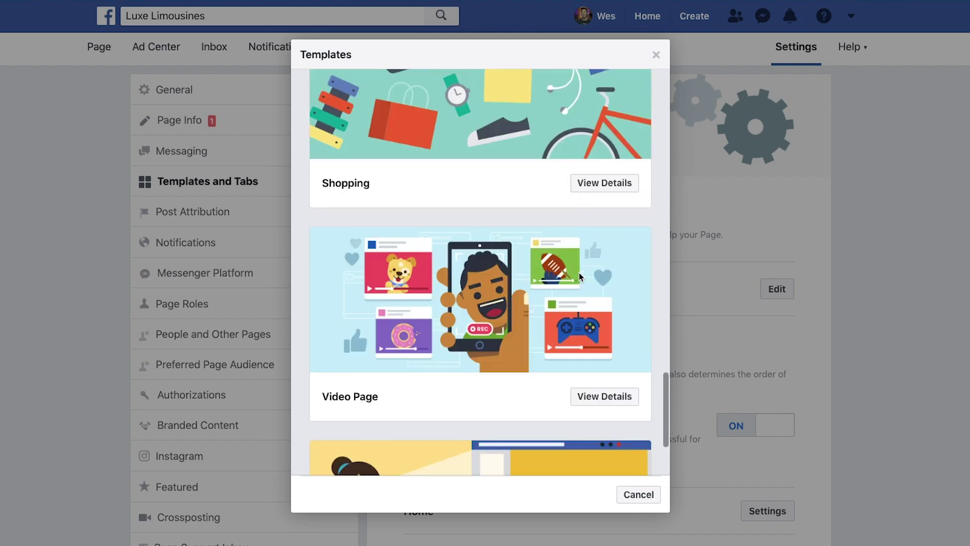
scroll(580, 276, "up", 20)
scroll(580, 276, "down", 4)
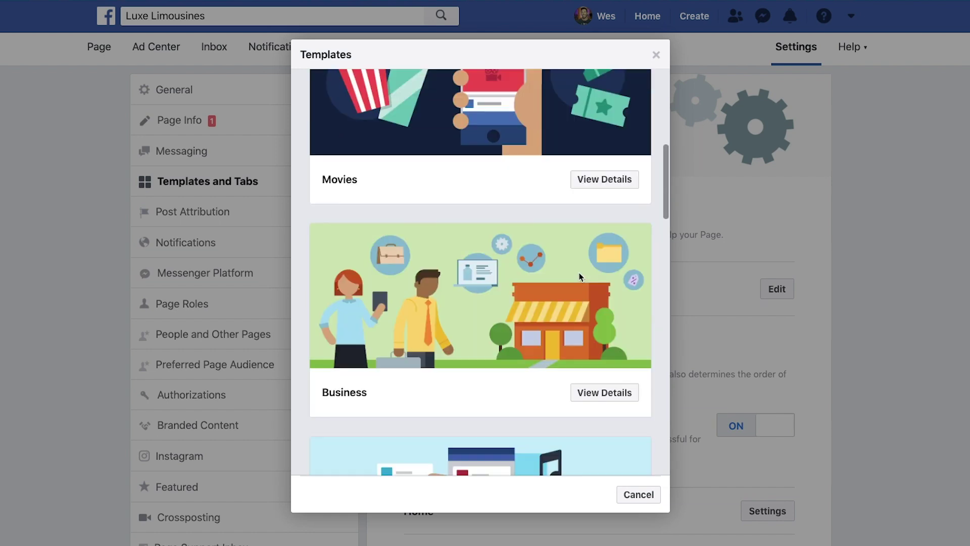
scroll(580, 277, "down", 8)
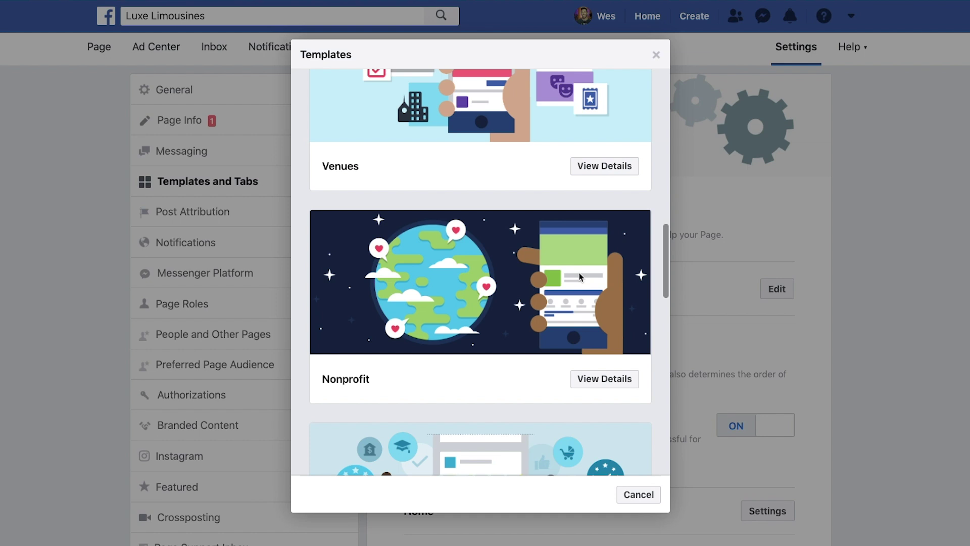
scroll(580, 277, "down", 5)
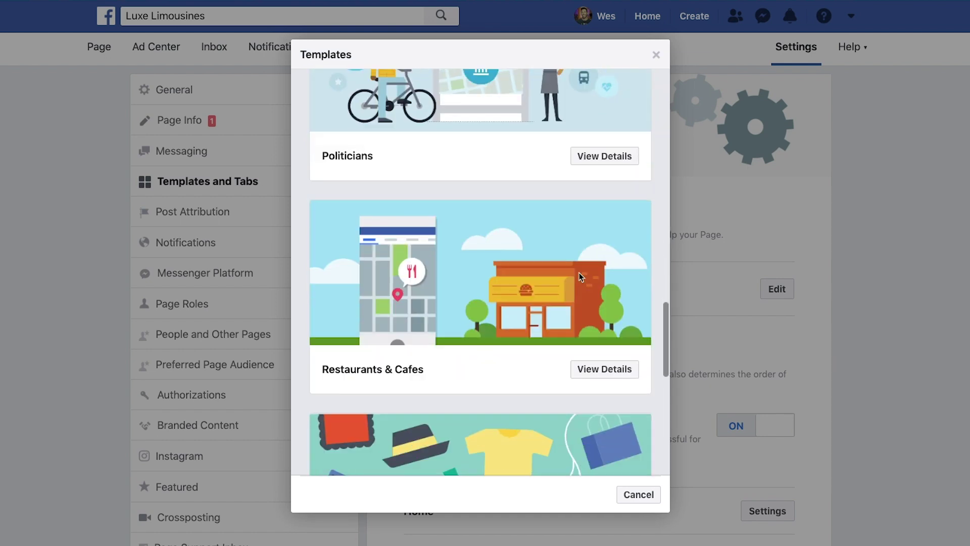
scroll(581, 277, "down", 4)
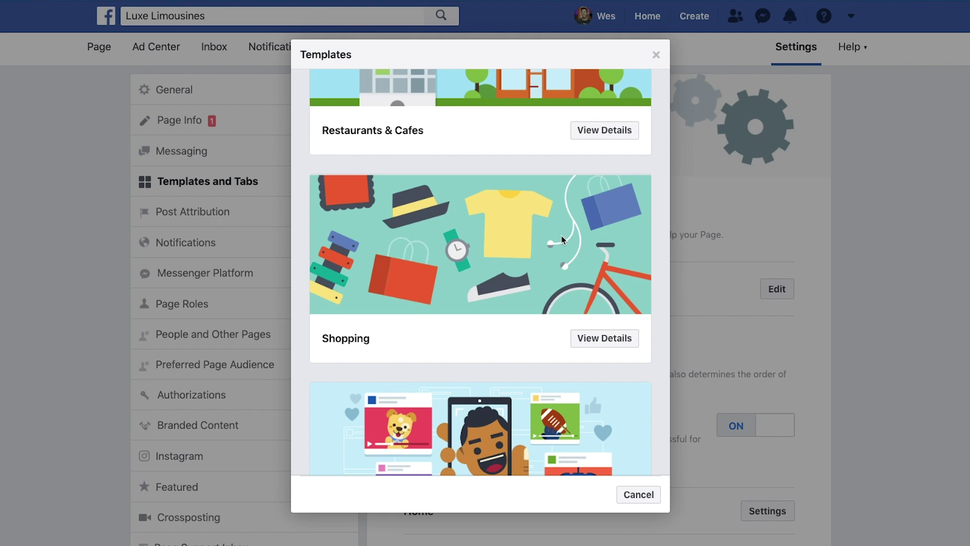
scroll(562, 235, "up", 20)
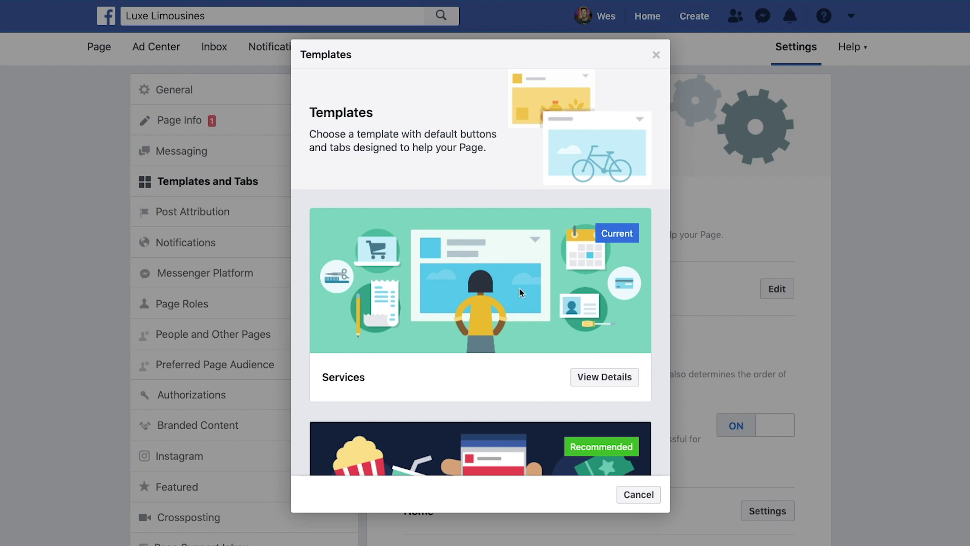
left_click(656, 57)
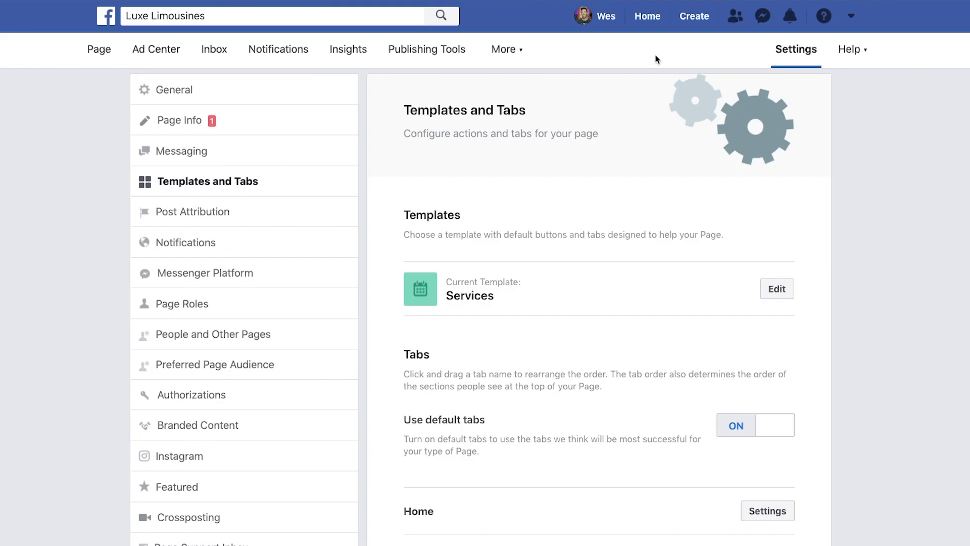
Step: Reorder the page's tabs after Home so that Reviews, Offers, Services, About and Posts come first, in that order
scroll(657, 59, "down", 1)
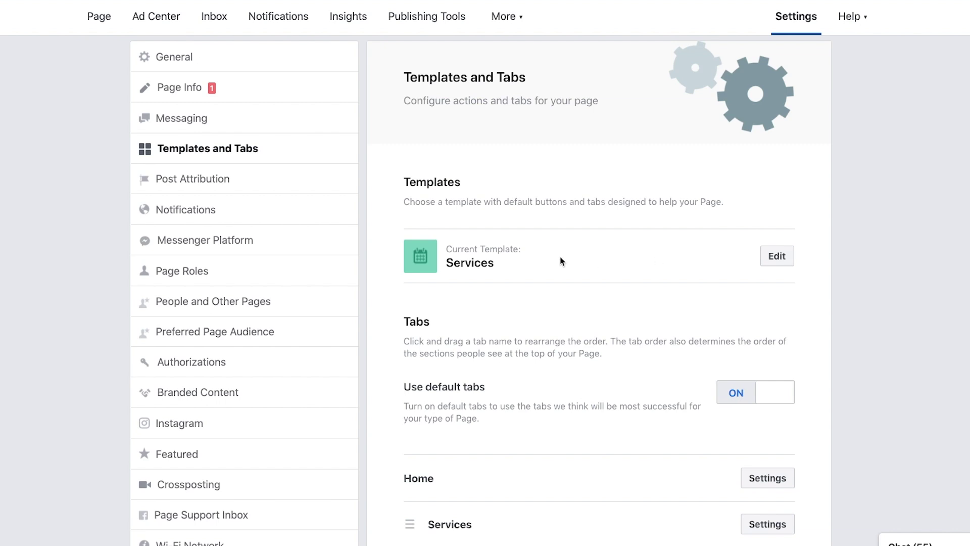
scroll(849, 273, "down", 3)
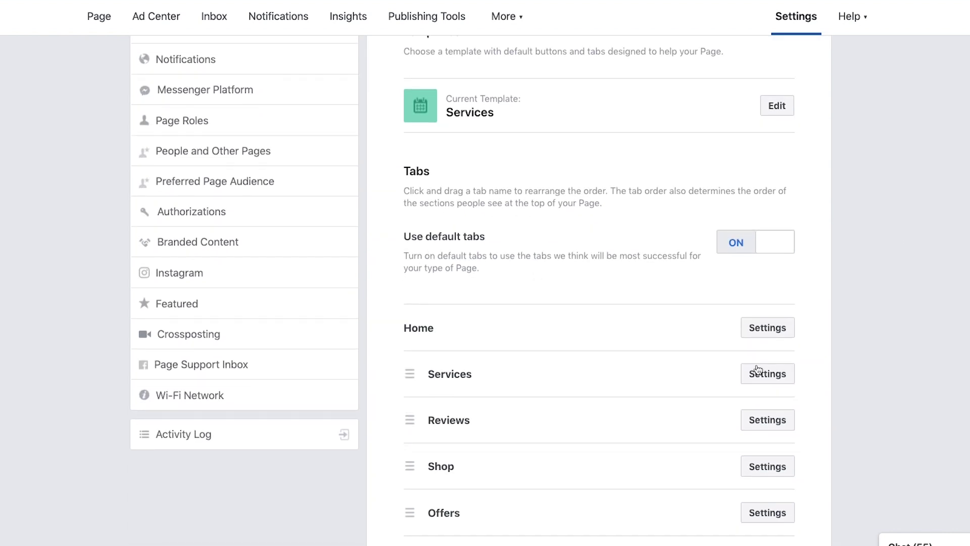
scroll(756, 372, "down", 5)
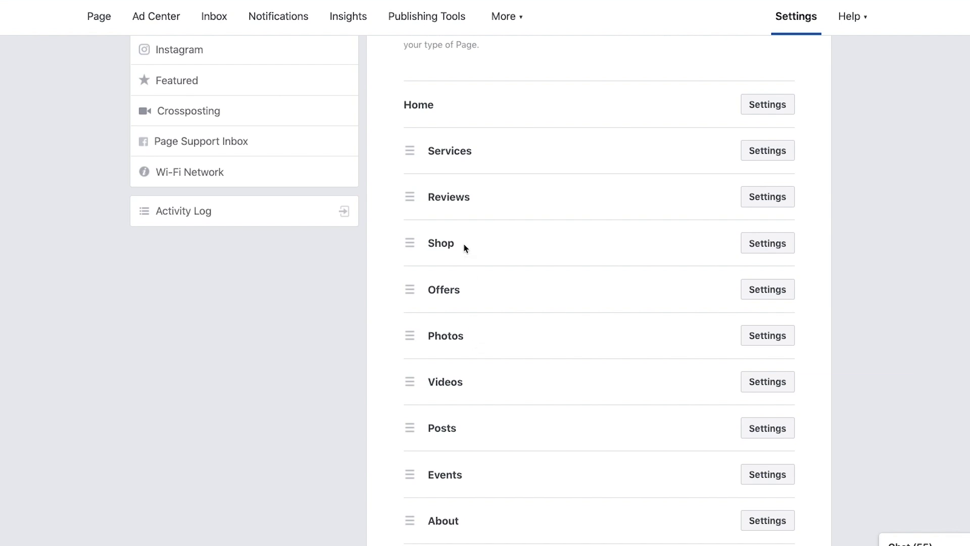
left_click_drag(415, 196, 407, 152)
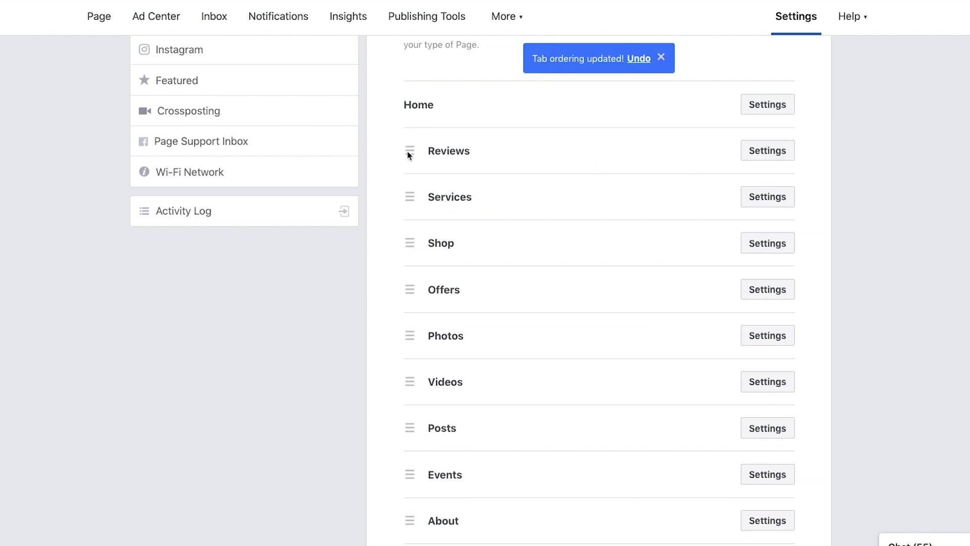
left_click_drag(410, 290, 405, 199)
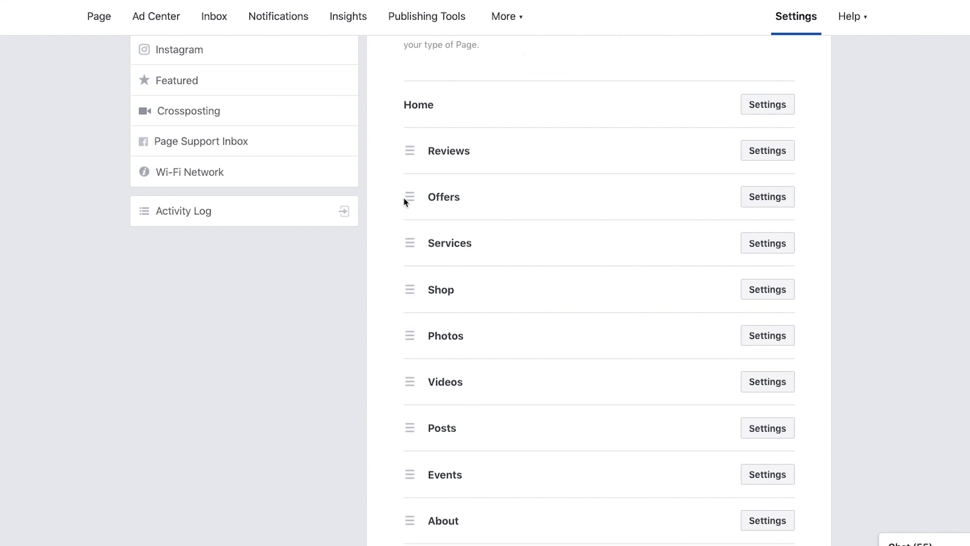
left_click_drag(410, 521, 410, 285)
left_click_drag(412, 474, 408, 334)
Step: Turn off the Shop tab in its tab settings and save the change
scroll(407, 338, "down", 1)
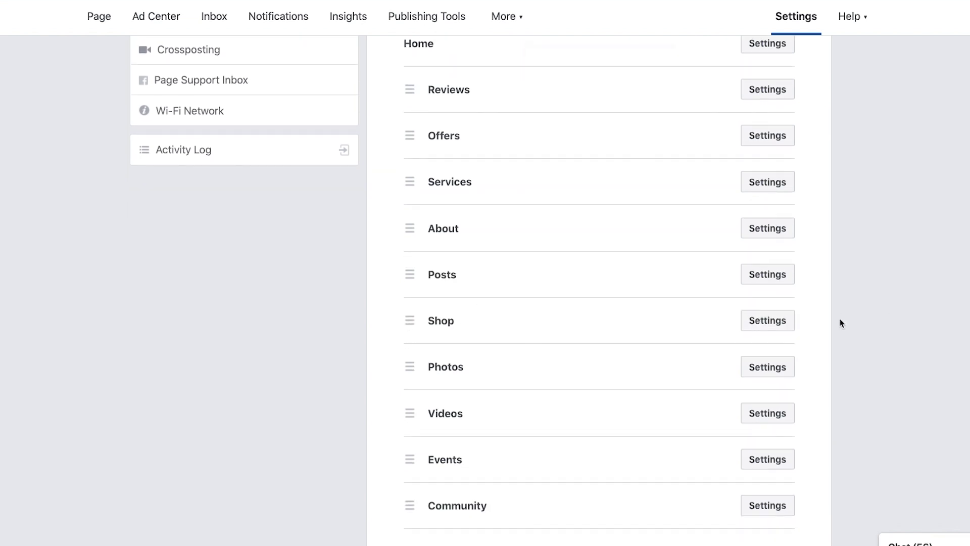
left_click(776, 323)
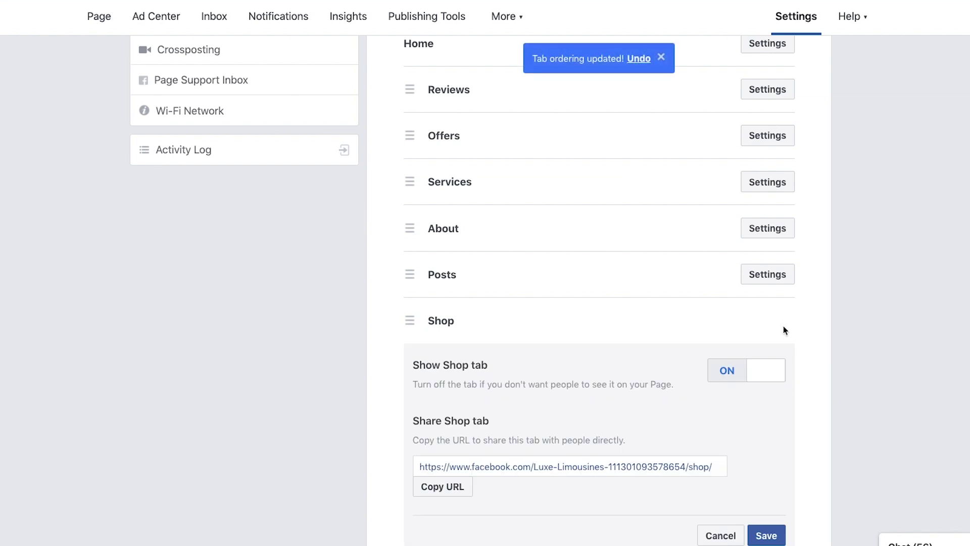
left_click(726, 376)
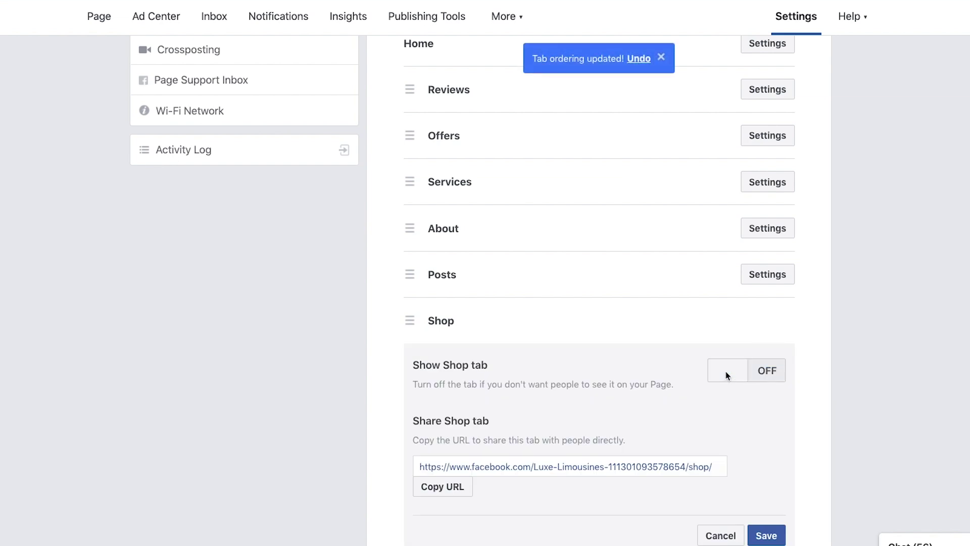
left_click(773, 537)
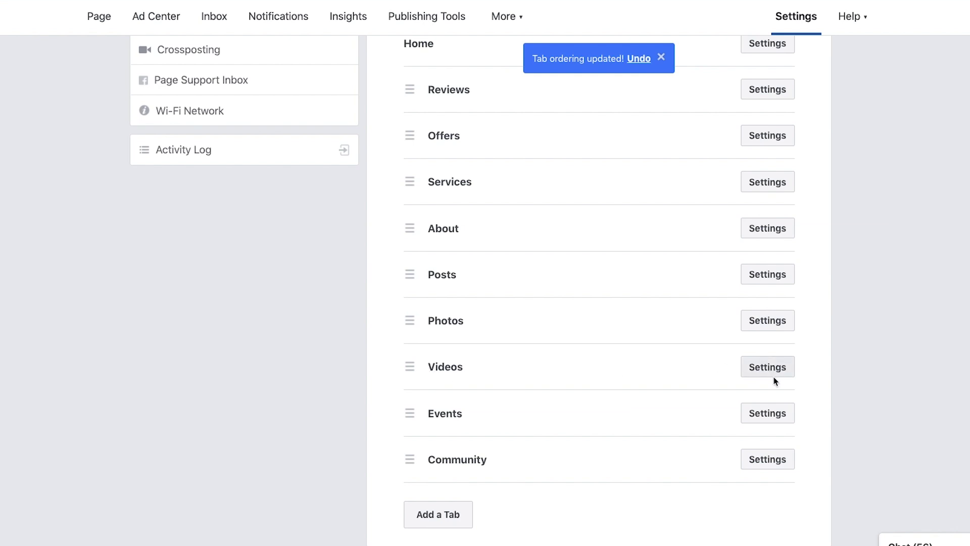
scroll(674, 407, "down", 1)
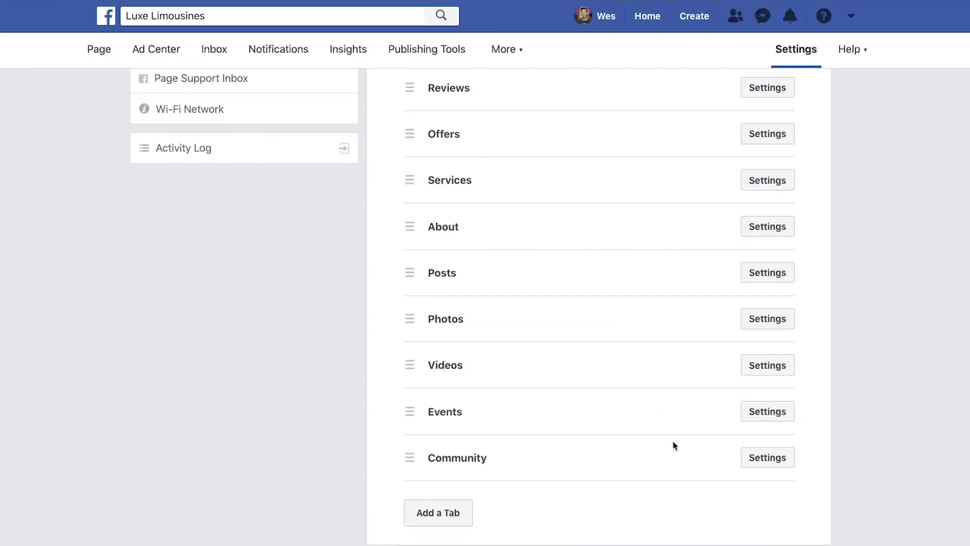
Step: Turn on the Messenger greeting in the Response Assistant section of the page's Messaging settings
scroll(673, 411, "up", 3)
scroll(673, 445, "up", 5)
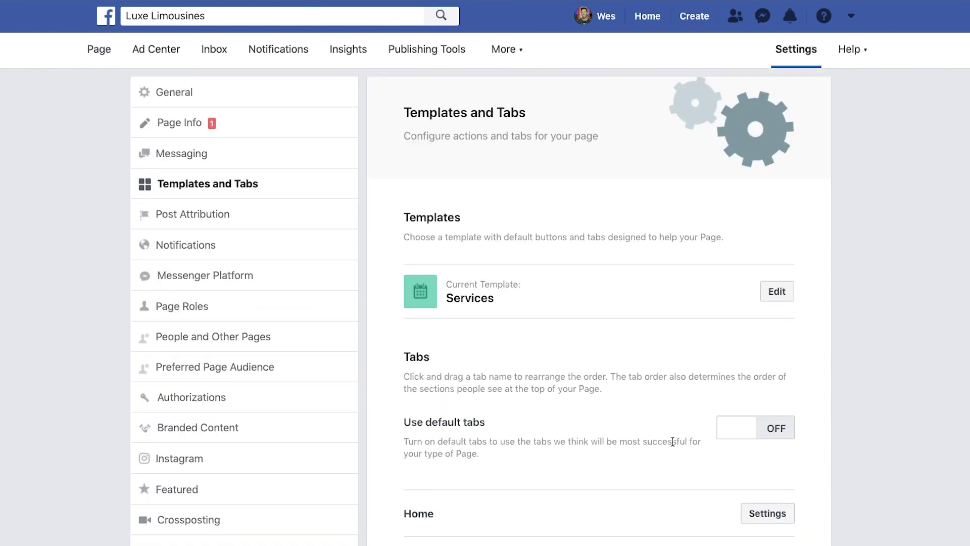
left_click(176, 160)
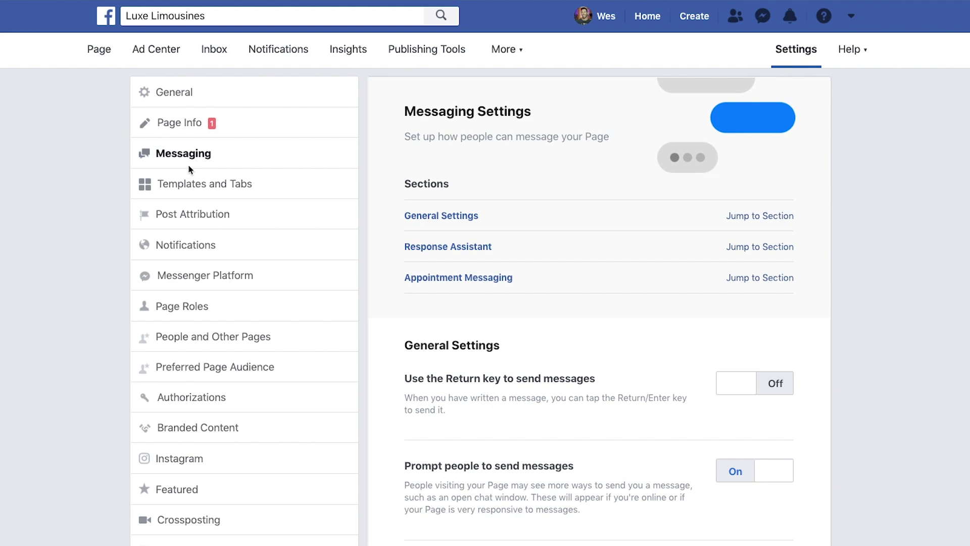
left_click(742, 247)
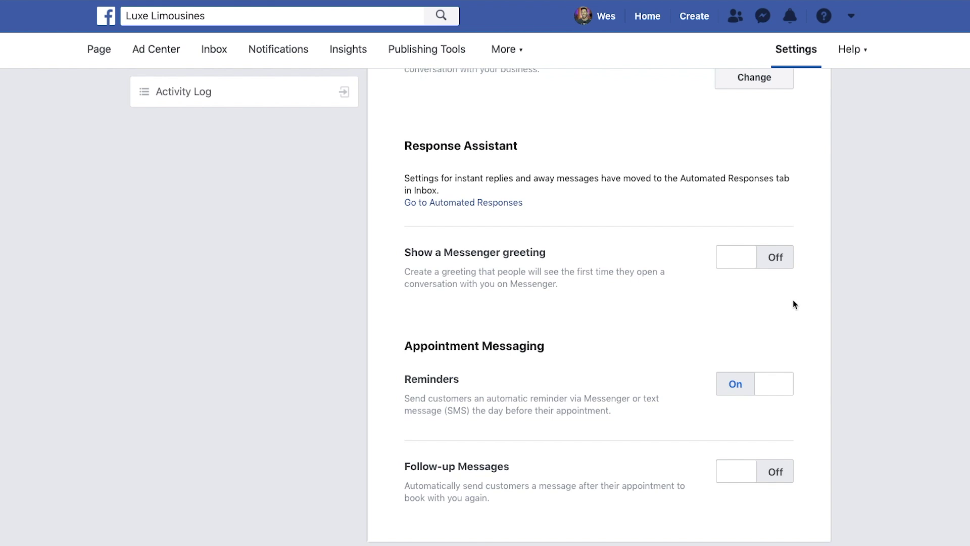
left_click(776, 261)
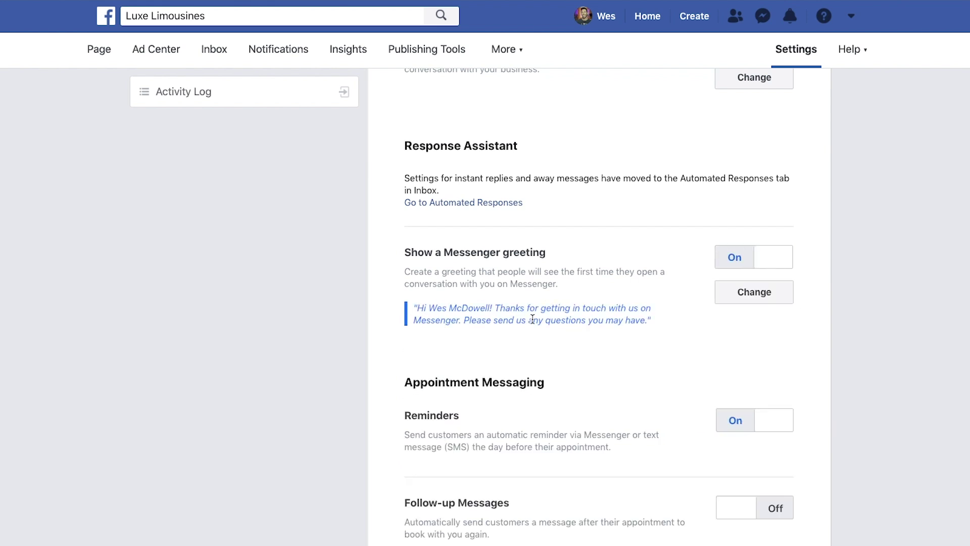
Step: Replace the recipient's full name in the Messenger greeting with the first-name personalization, with no space before the exclamation mark
left_click(754, 293)
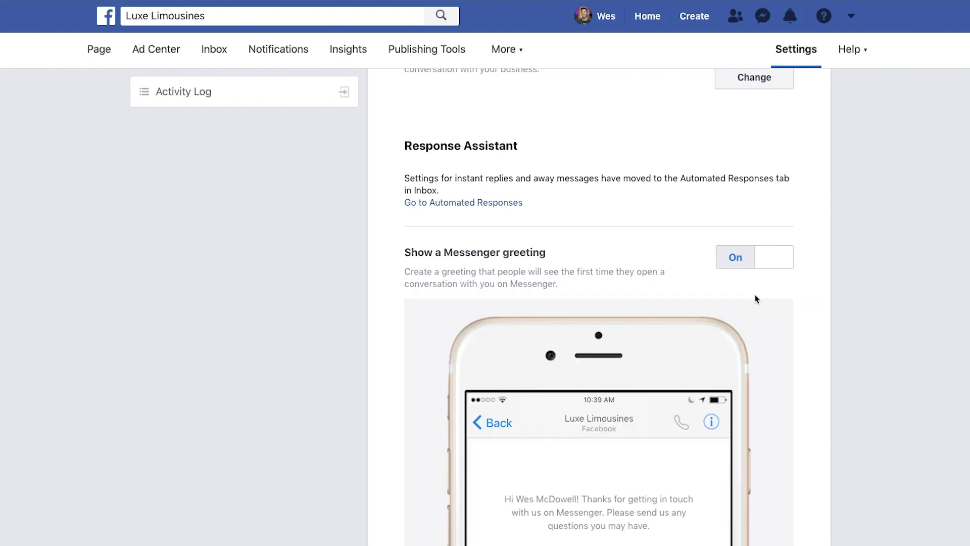
scroll(776, 314, "down", 5)
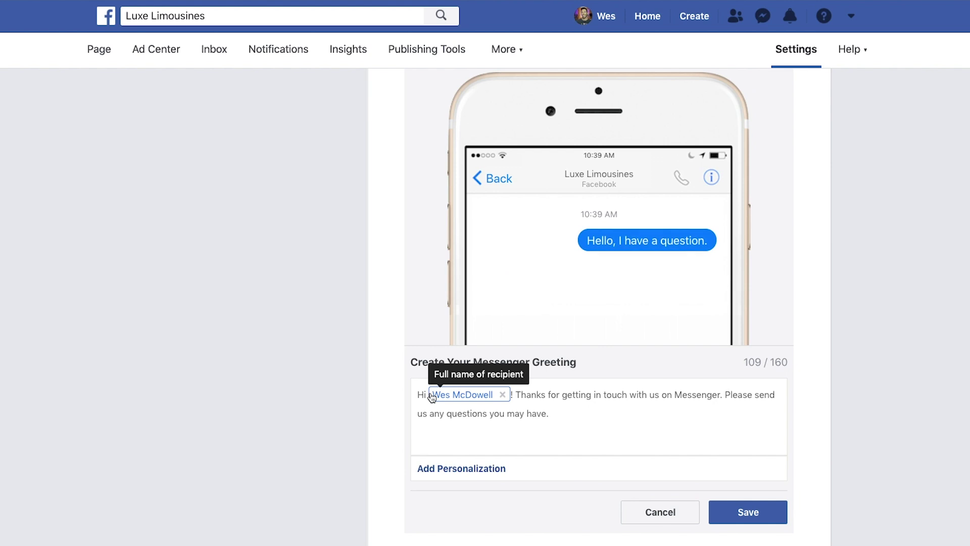
left_click(503, 396)
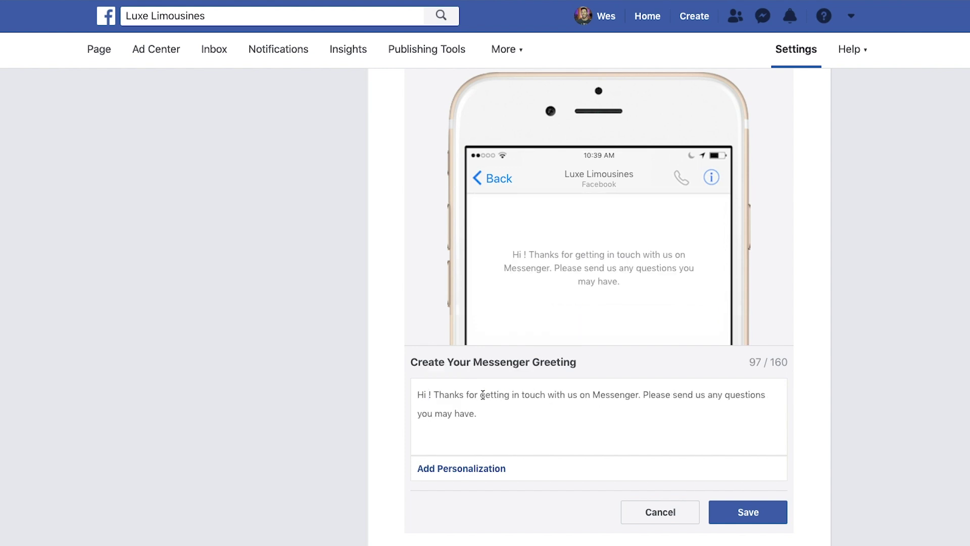
left_click(446, 471)
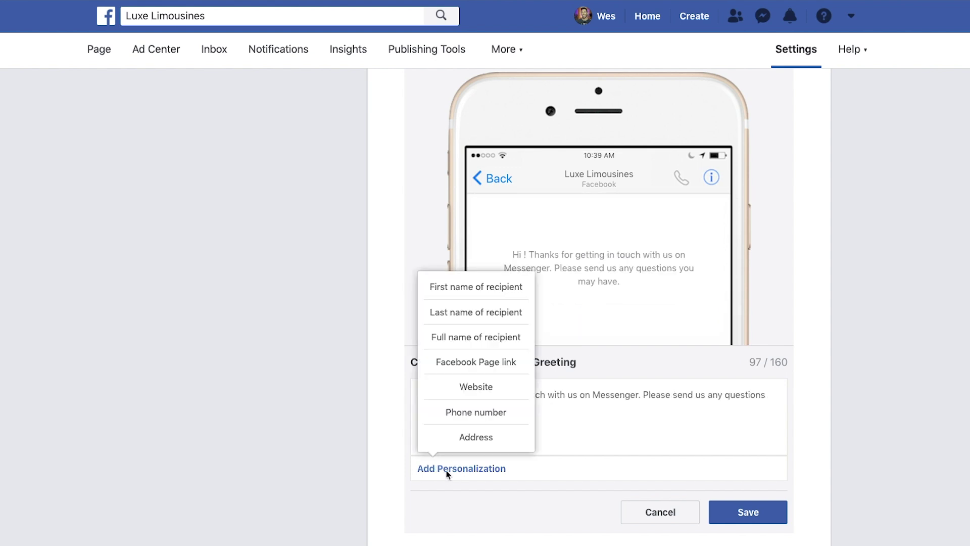
left_click(468, 291)
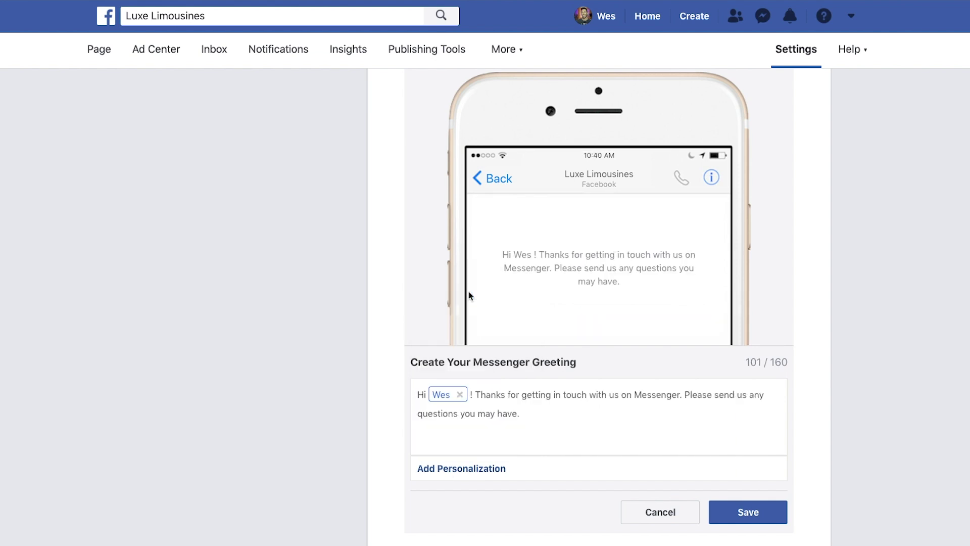
left_click(478, 398)
key("BackSpace")
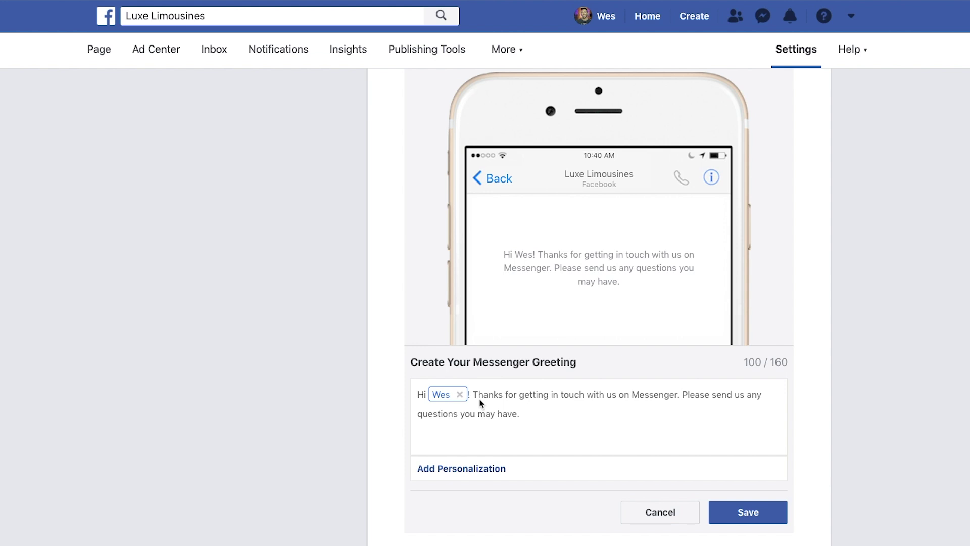
Step: Replace the greeting text after the name with "Anything I can help you with?" and save the greeting
left_click_drag(475, 399, 519, 413)
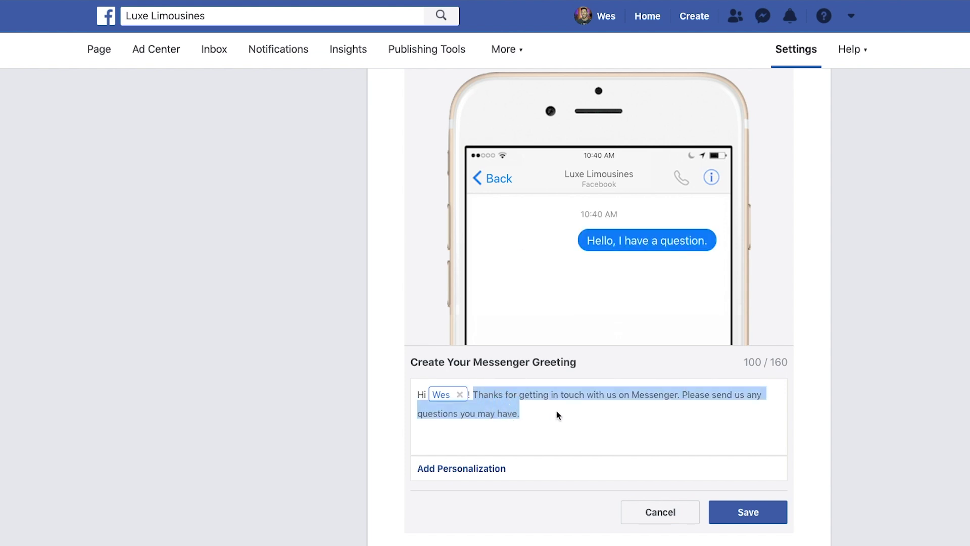
type("Anything I can help you with?")
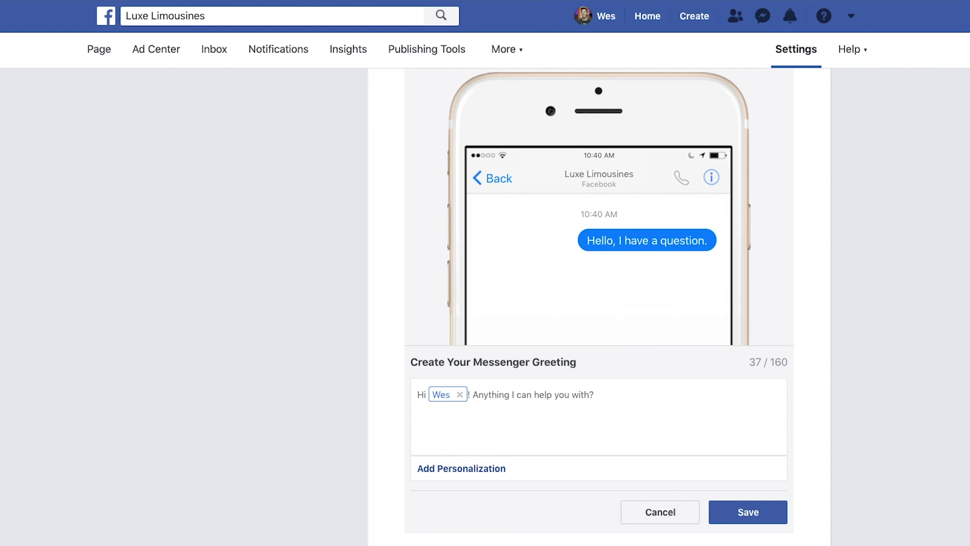
left_click(742, 513)
Step: Save an Instant Reply in Automated Responses reading "Got it! We'll get back to you shortly." plus an invitation to check out specials at https:/luxelimo.com/specials
scroll(728, 511, "up", 10)
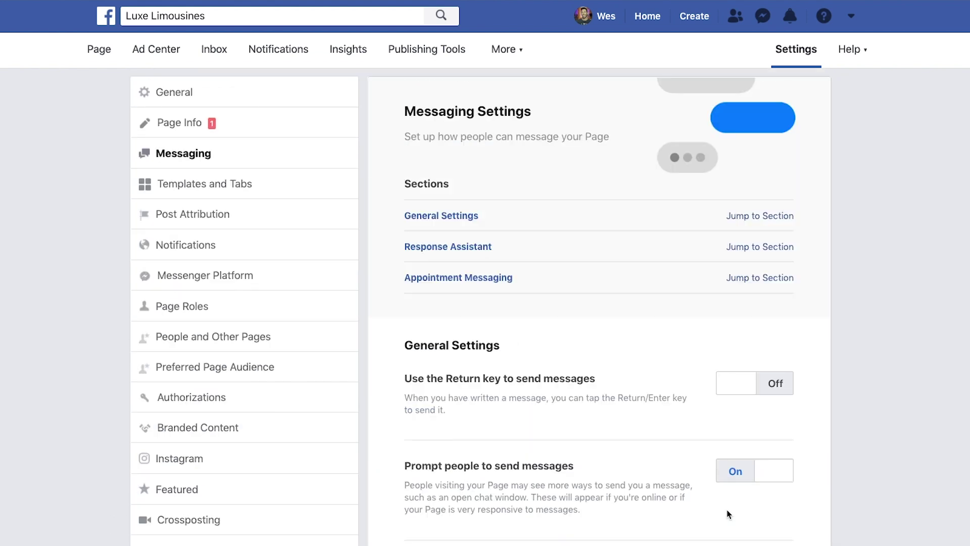
scroll(728, 514, "down", 3)
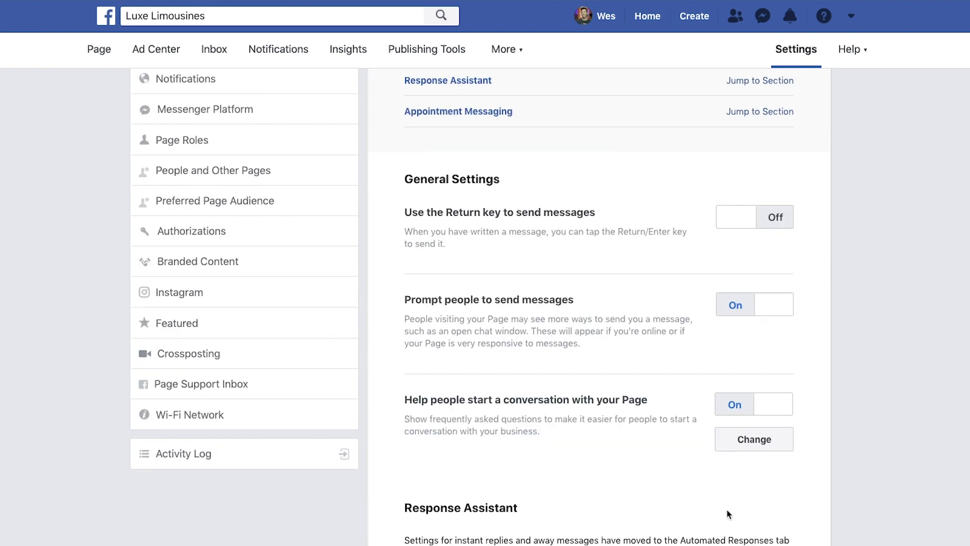
scroll(728, 514, "down", 4)
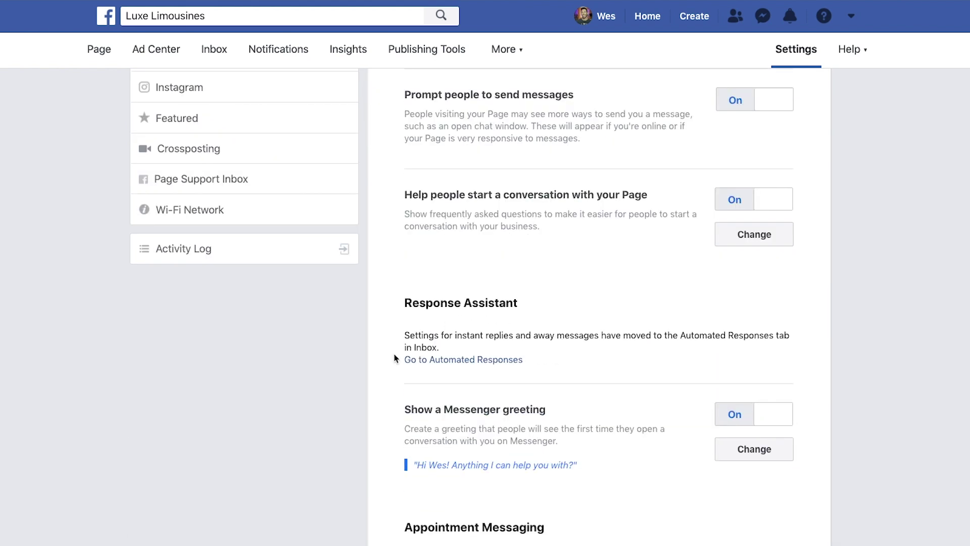
left_click(442, 360)
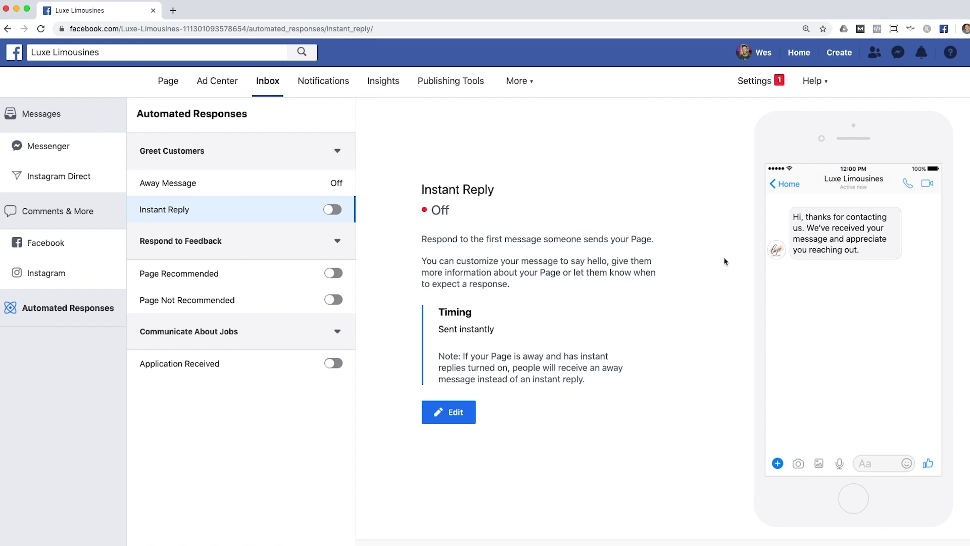
left_click(452, 412)
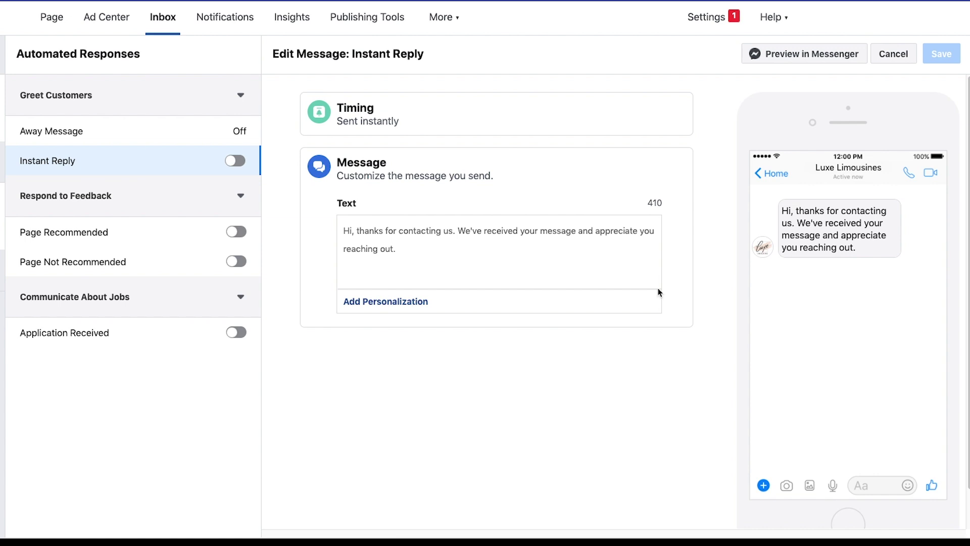
triple_click(378, 248)
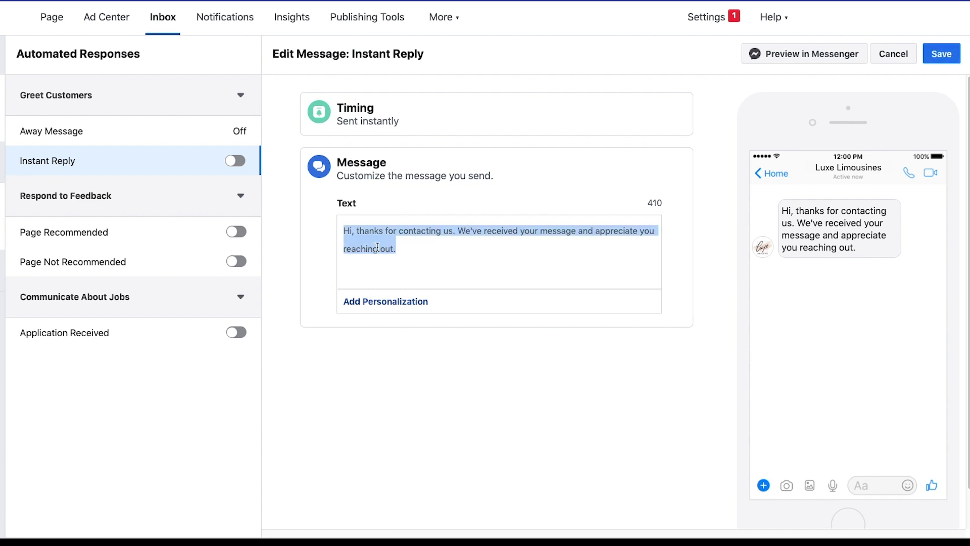
type("Got it! We'll get back to you shortly.  In the meantime, we've got a few specials you might want to check out. Just go to: https://luxelimo.com/specials")
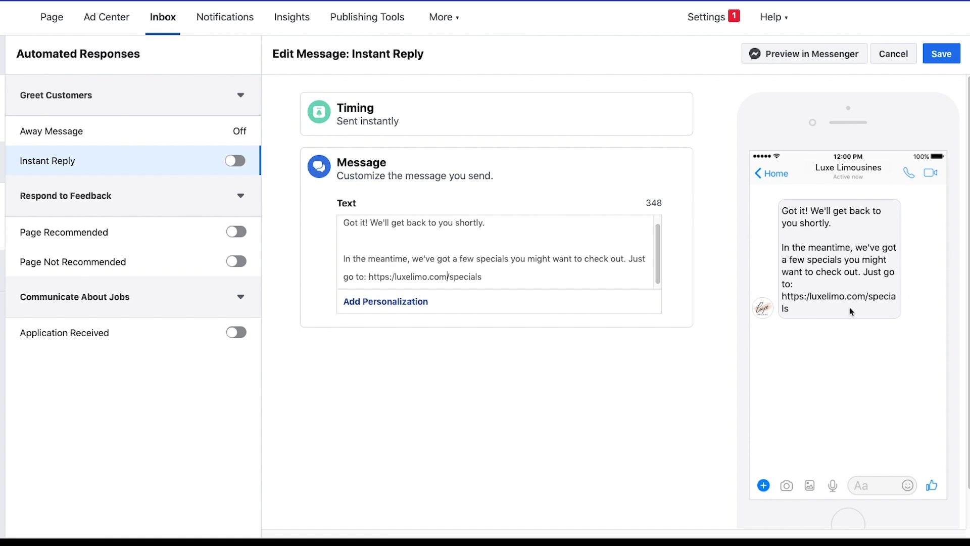
left_click(942, 55)
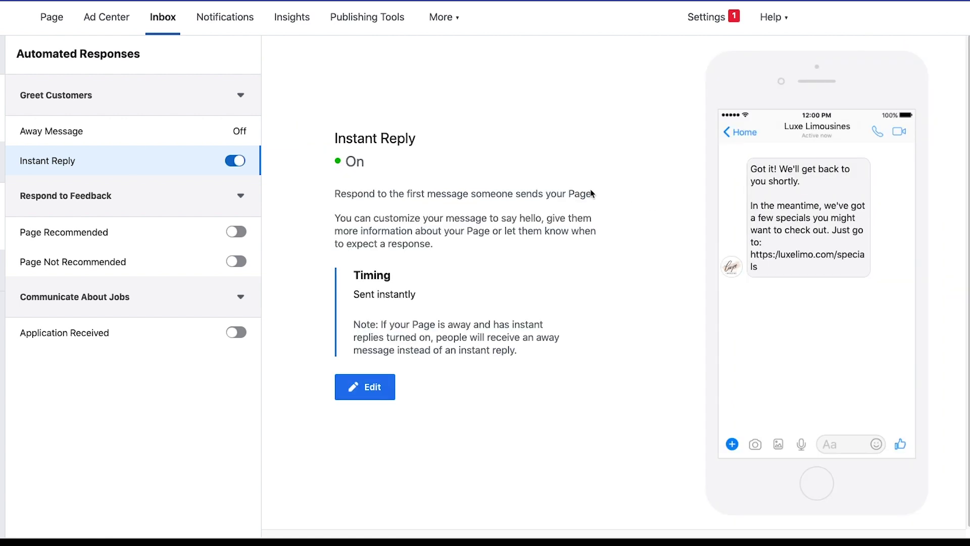
Step: Review the page's Notifications settings and the form for assigning a new page role, without adding anyone
left_click(56, 19)
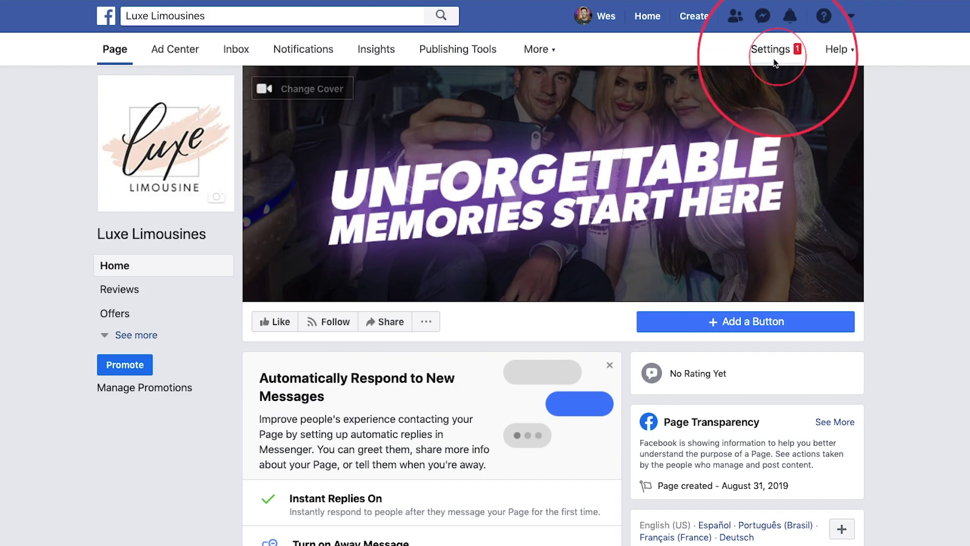
left_click(774, 49)
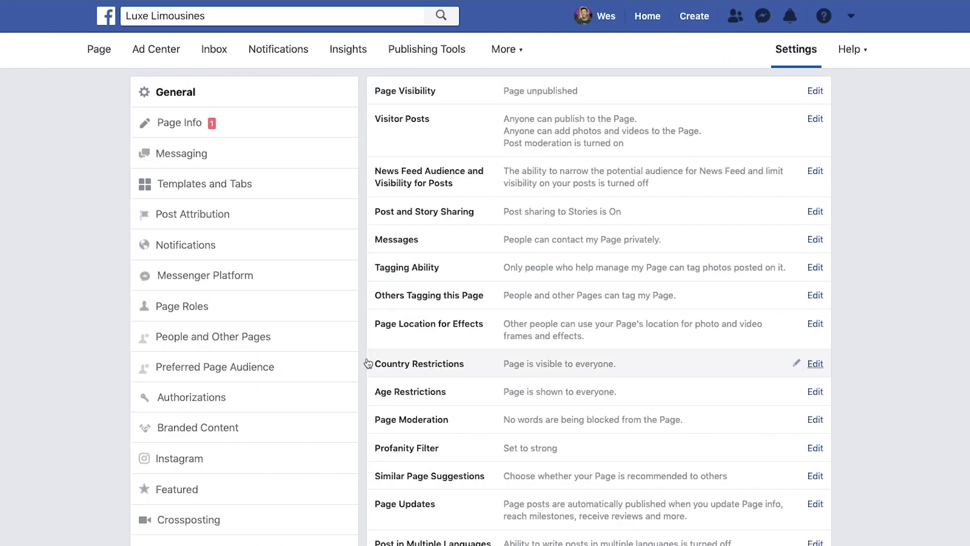
left_click(197, 249)
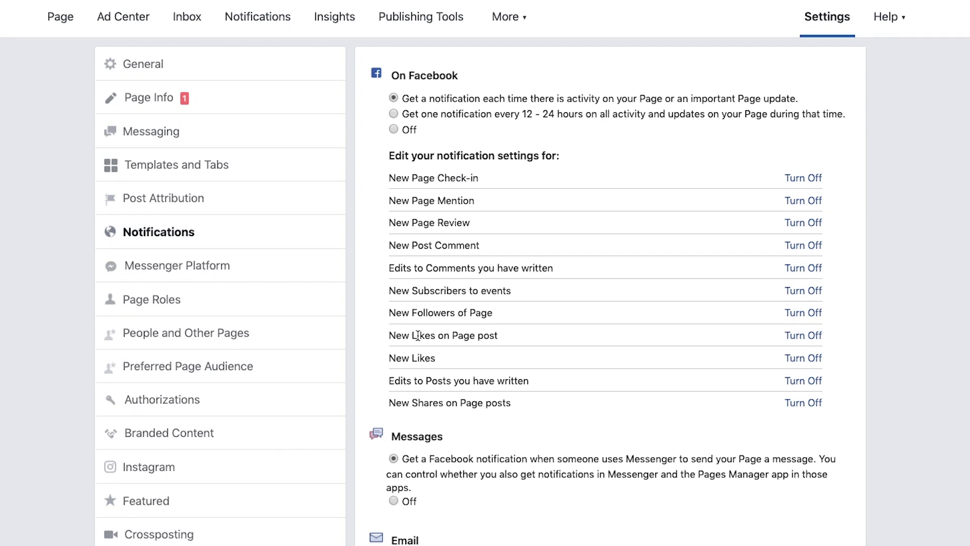
left_click(147, 303)
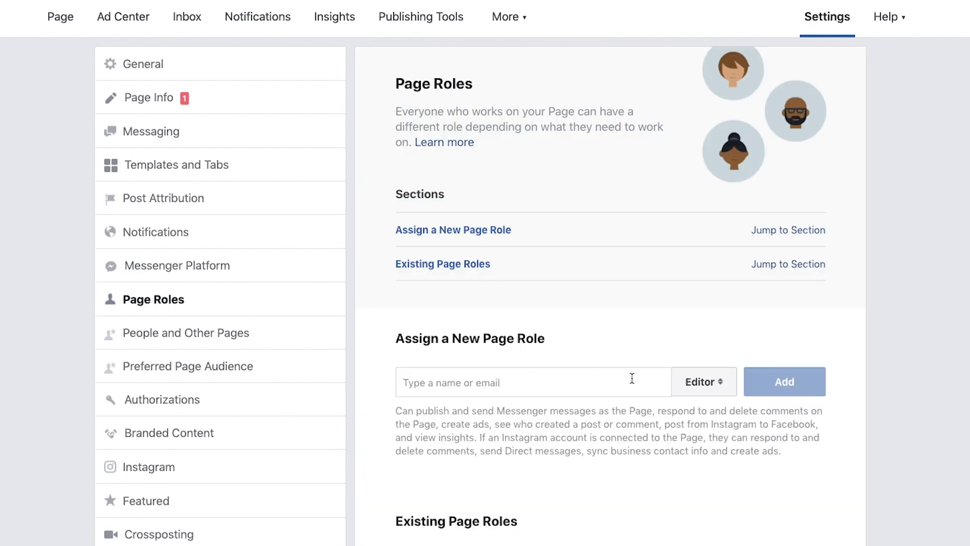
left_click(514, 379)
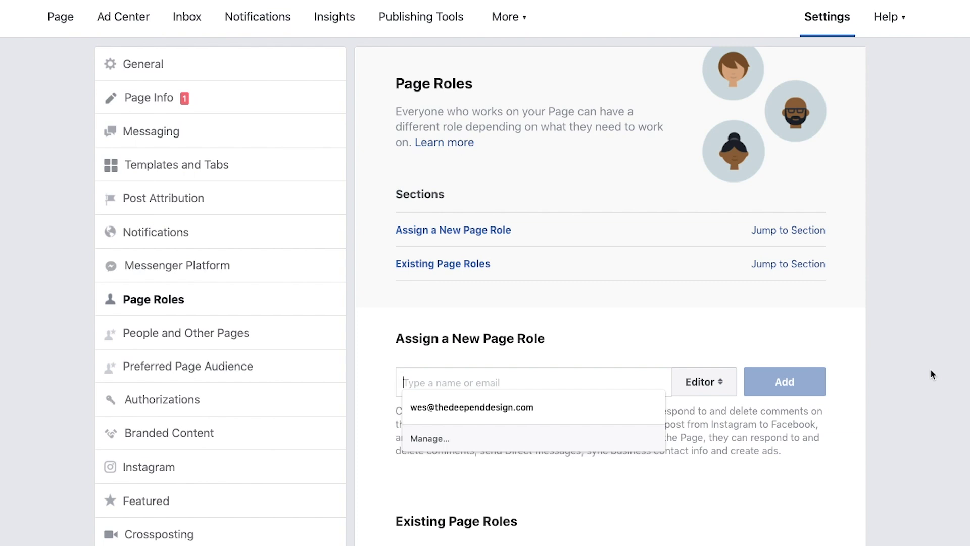
Step: Return to the Luxe Limousines page and open its About section at the General details
left_click(63, 26)
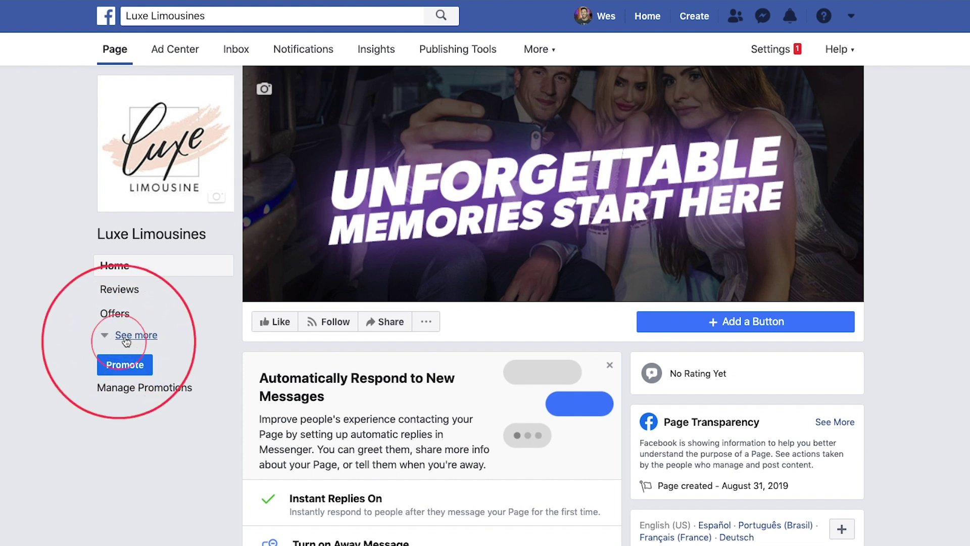
left_click(126, 341)
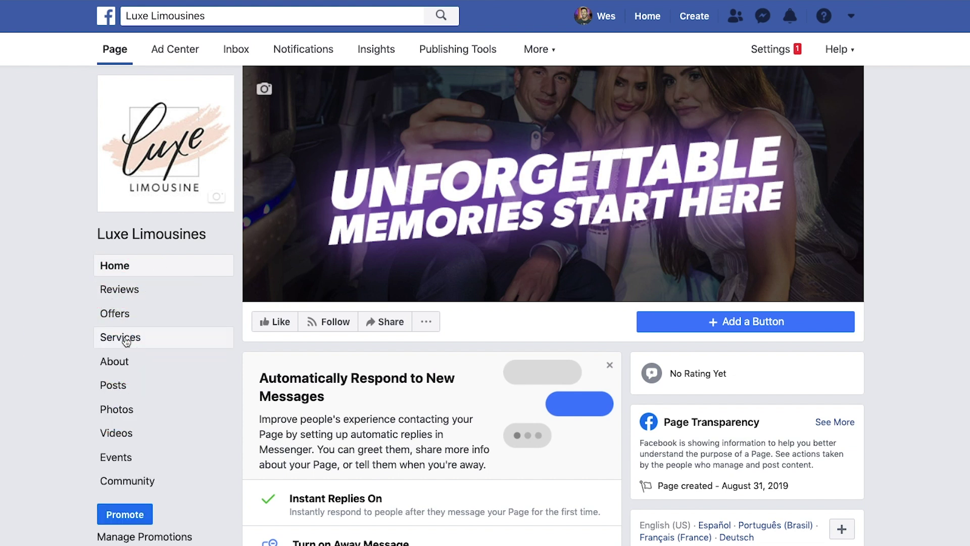
left_click(117, 362)
scroll(259, 387, "down", 2)
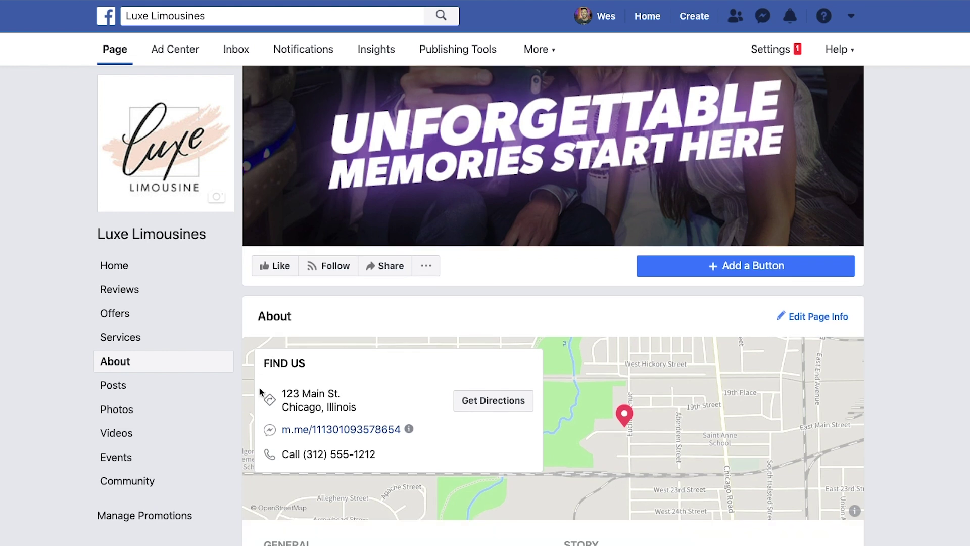
scroll(259, 387, "down", 5)
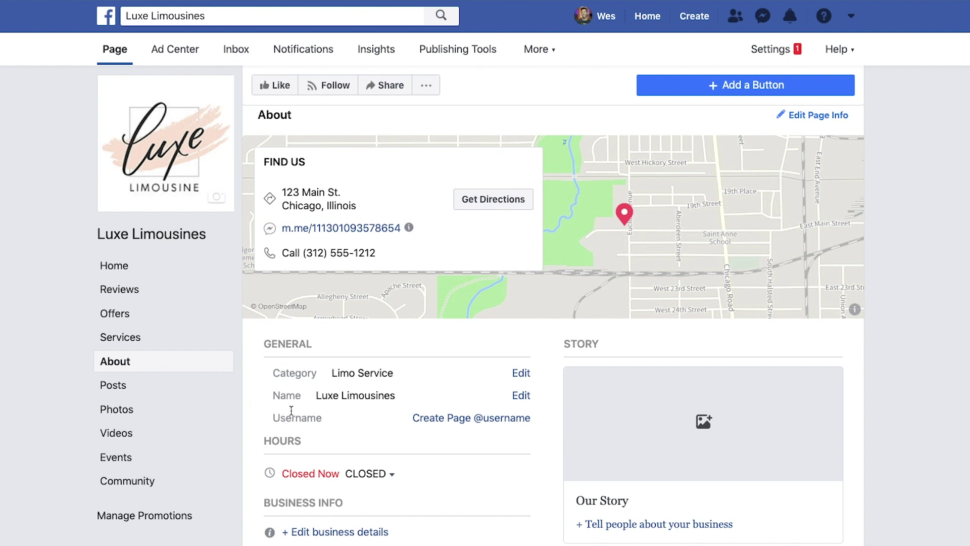
Step: Try to create the page username "luxelimos", then dismiss the username dialog
left_click(445, 422)
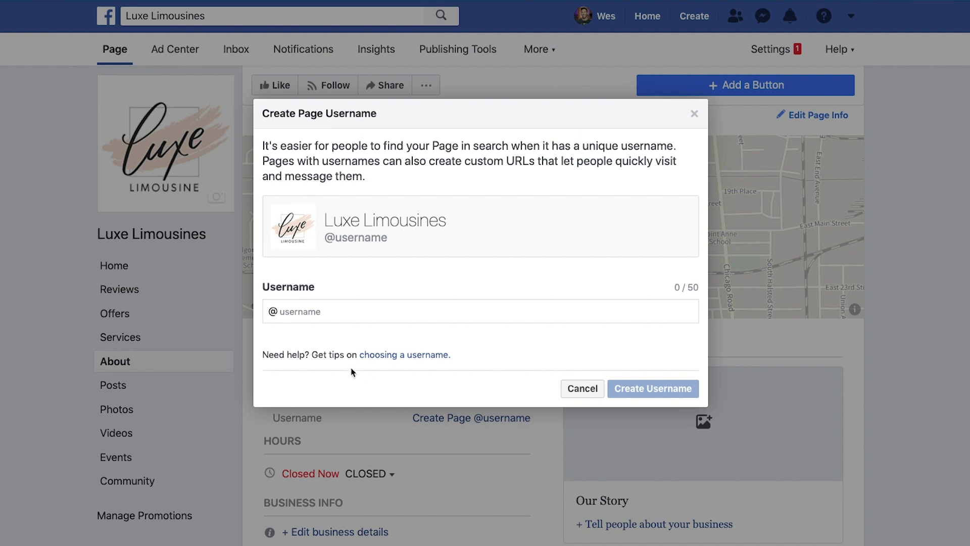
left_click(335, 315)
type("luxe")
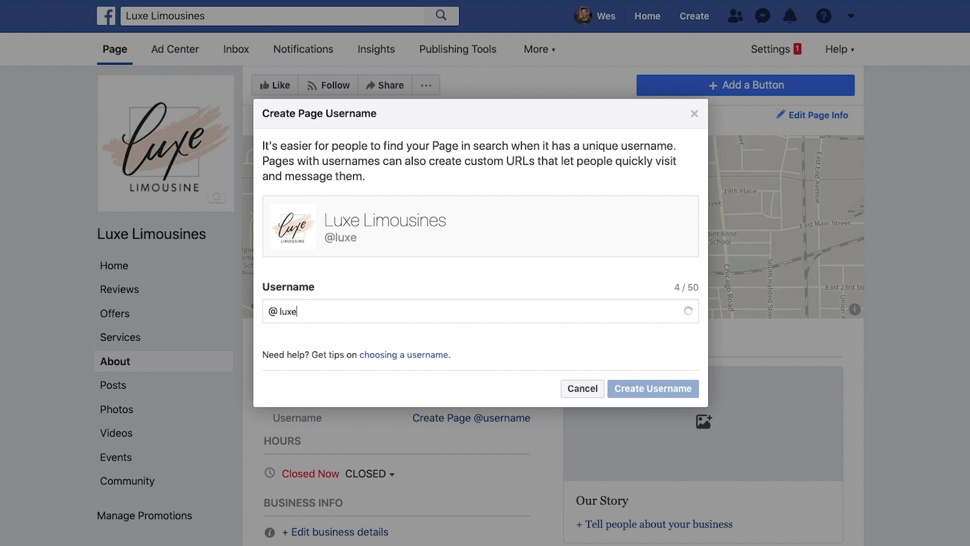
type("limos")
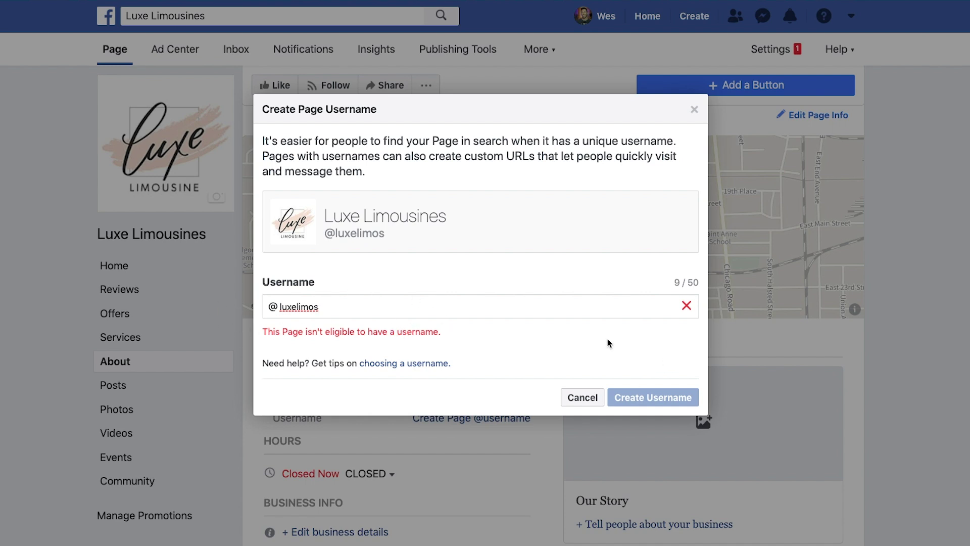
left_click(581, 398)
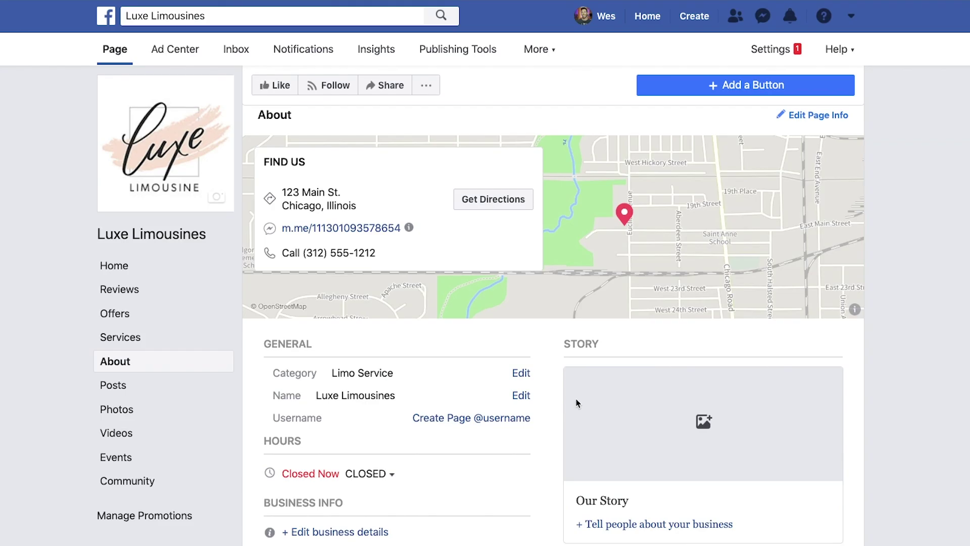
Step: Write the page's Our Story entry titled "Chicago's VIP Limo Service" with sections on Upfront, Affordable Pricing, Only the Newest Luxury Vehicles and Friendly, Prompt Service
scroll(579, 403, "down", 3)
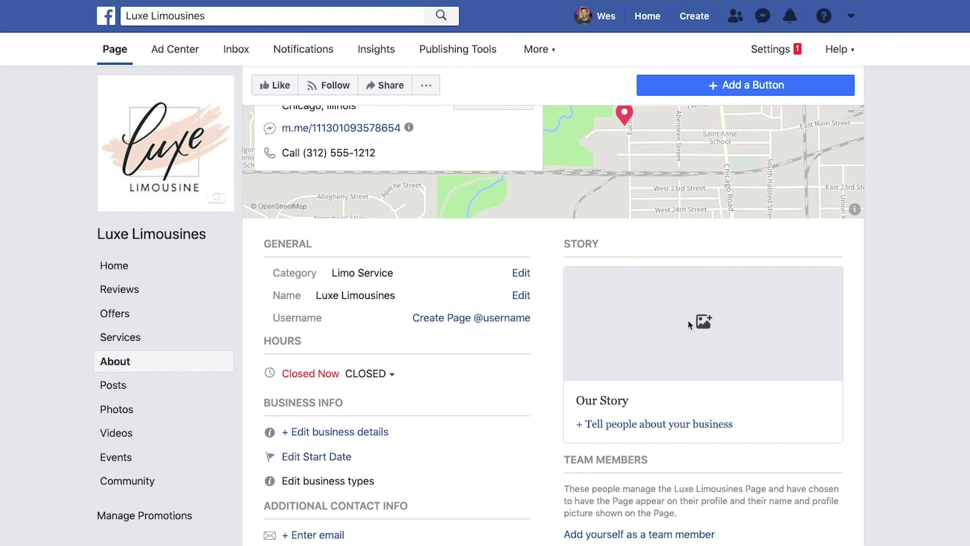
left_click(604, 424)
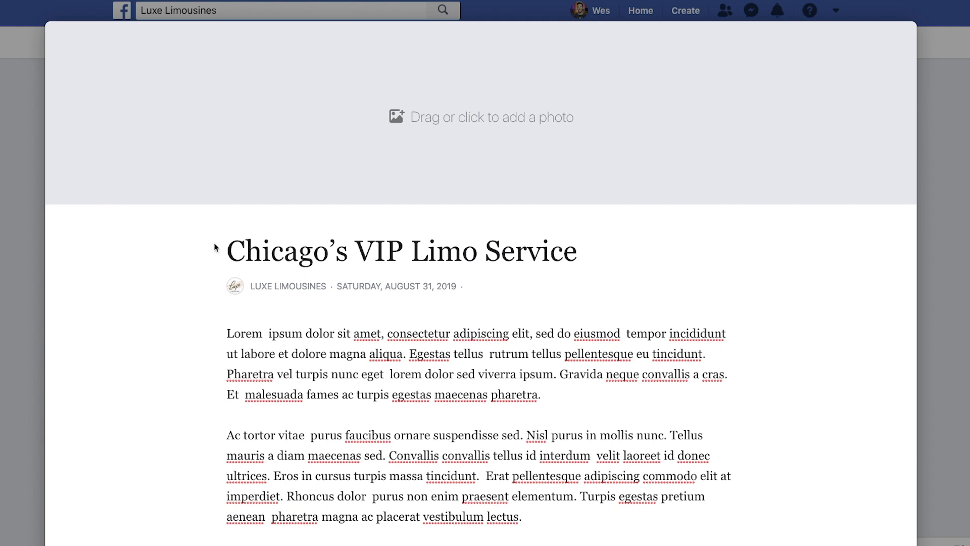
scroll(649, 255, "down", 3)
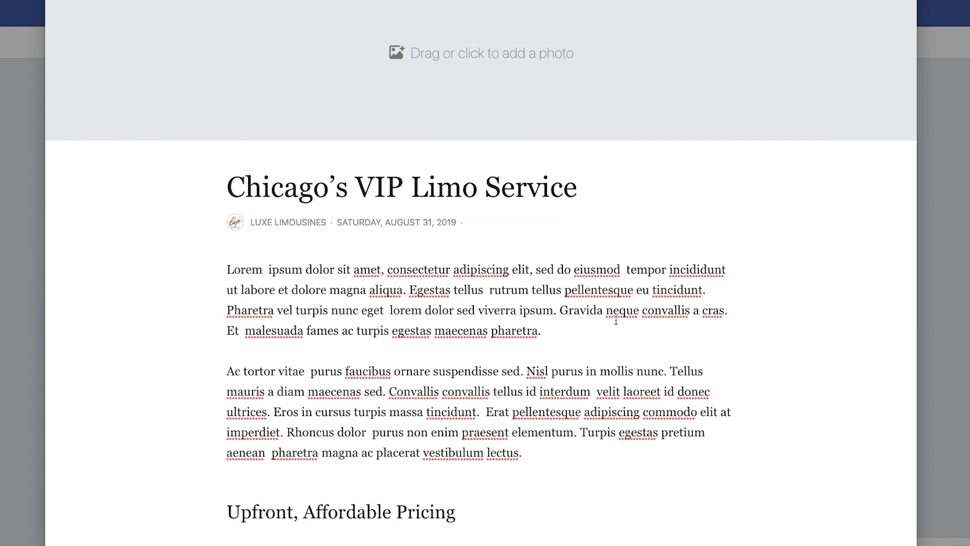
scroll(616, 320, "down", 2)
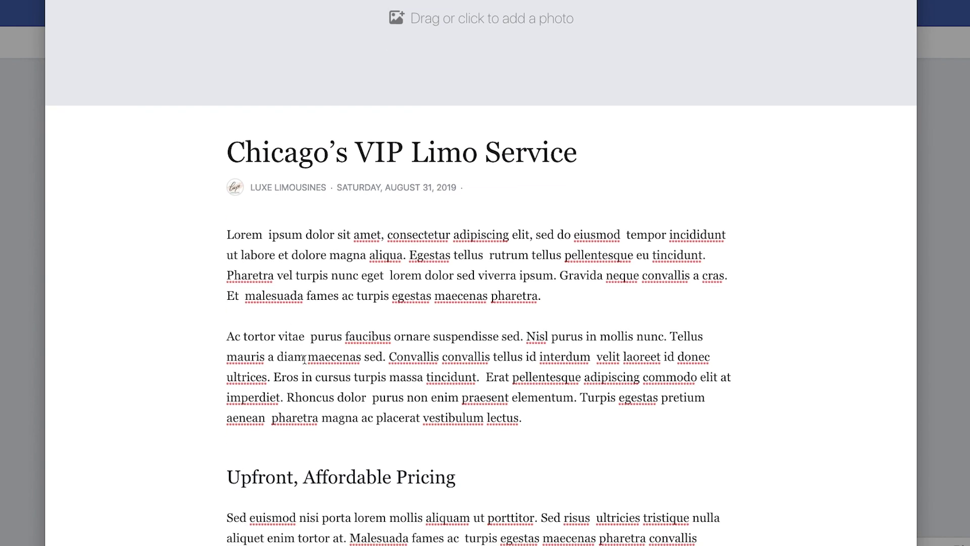
scroll(500, 420, "down", 6)
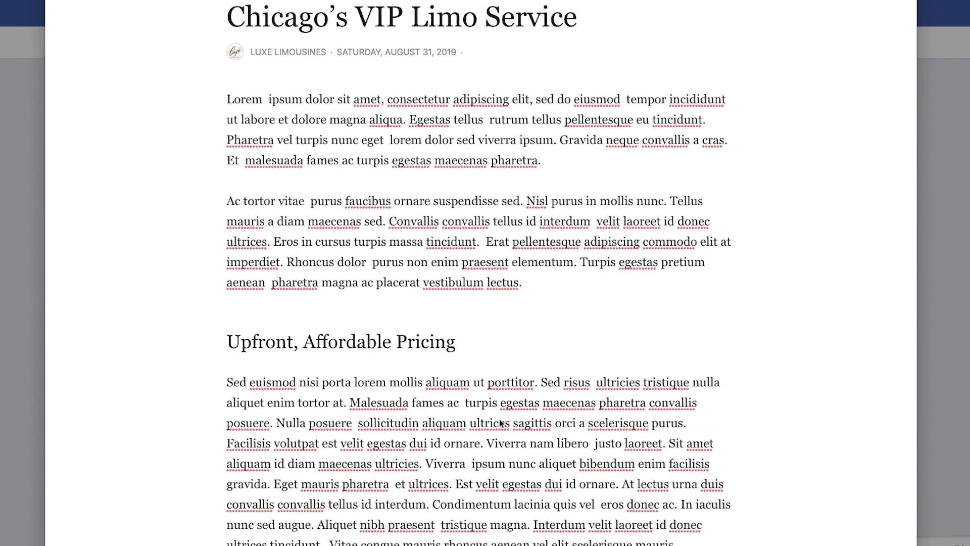
scroll(500, 260, "down", 2)
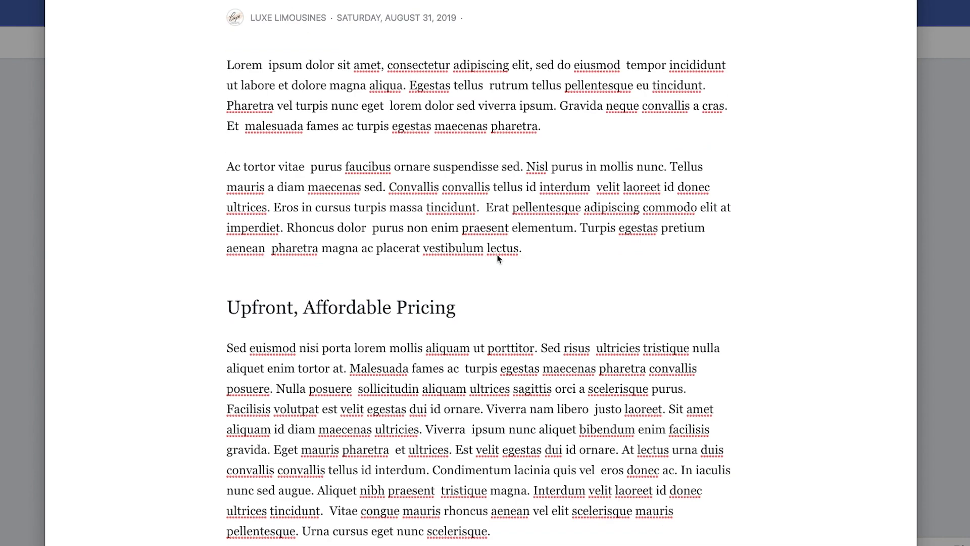
scroll(434, 319, "down", 11)
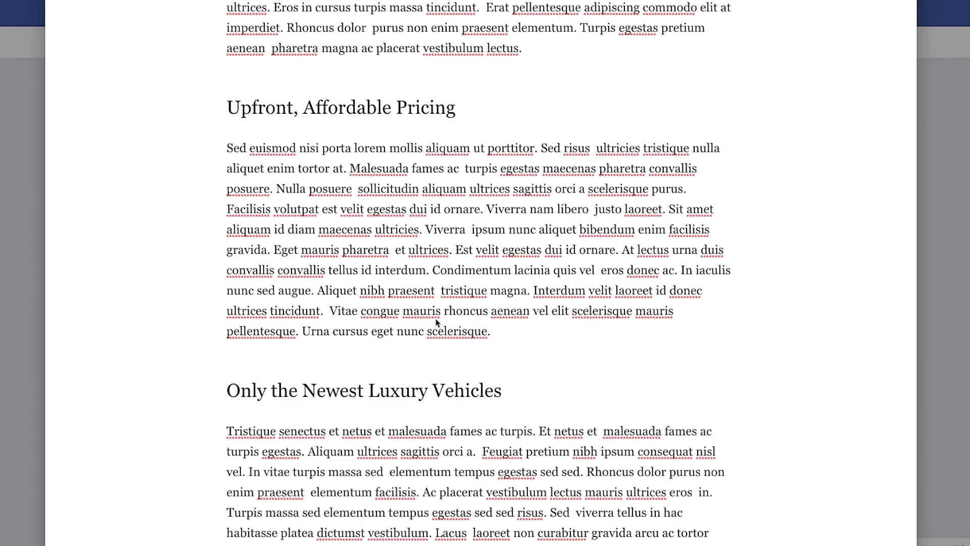
scroll(359, 323, "down", 5)
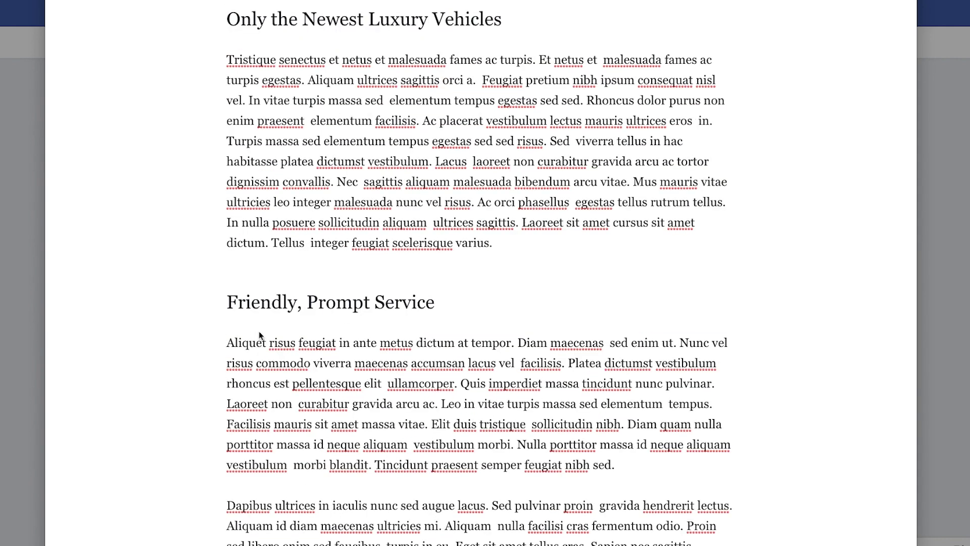
Step: Add the photo of a group celebrating inside a limousine as the story's cover image and publish the story
key("Home")
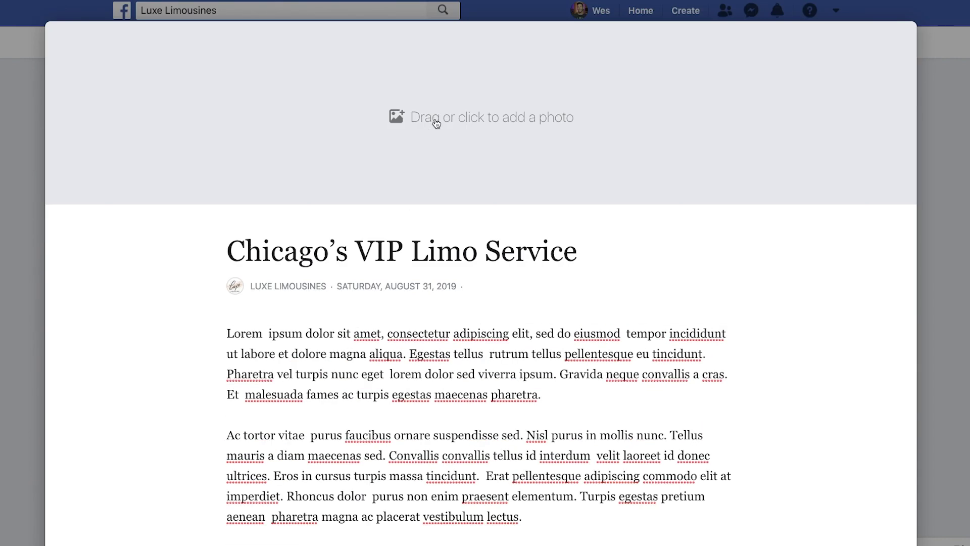
left_click_drag(968, 137, 454, 123)
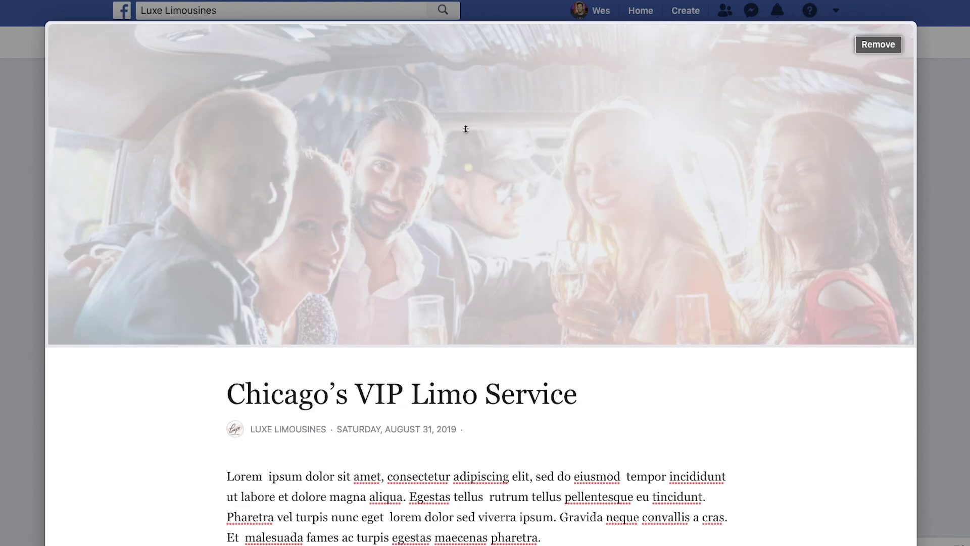
key("End")
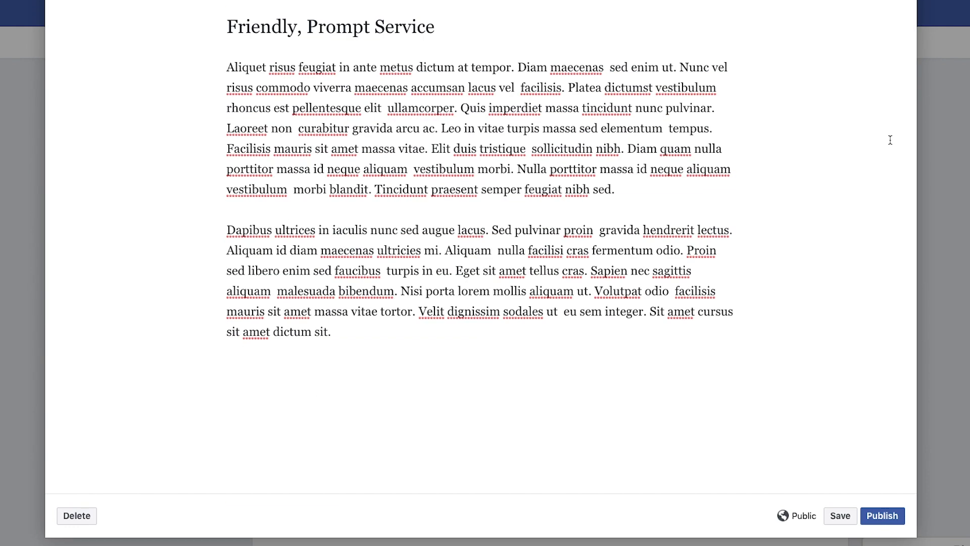
left_click(883, 516)
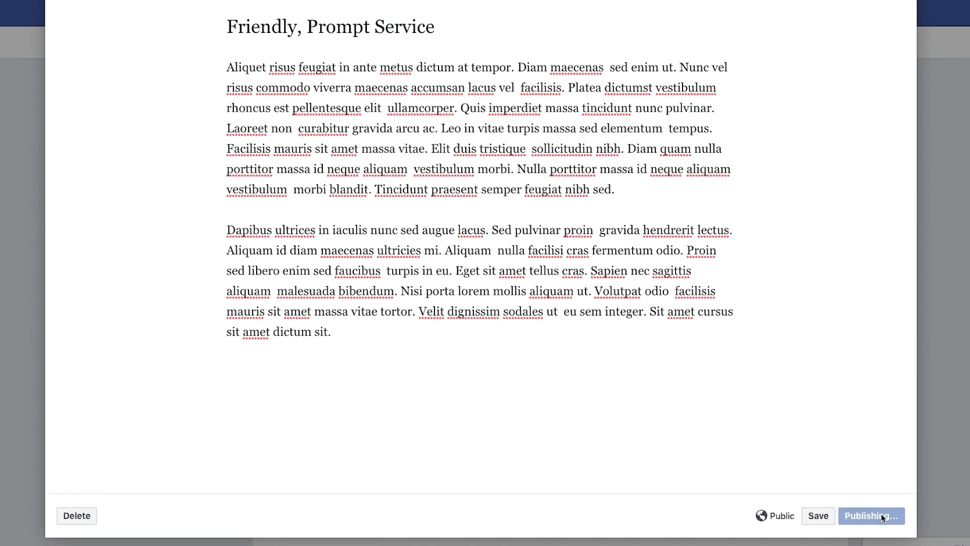
Step: Look at the dialog for adding yourself as a team member in the About section and close it without joining
scroll(893, 321, "down", 10)
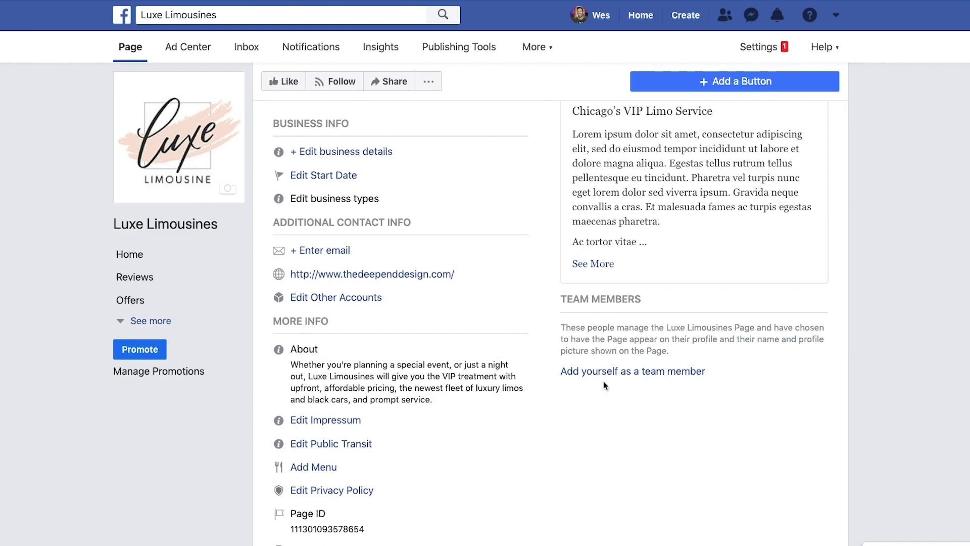
left_click(590, 371)
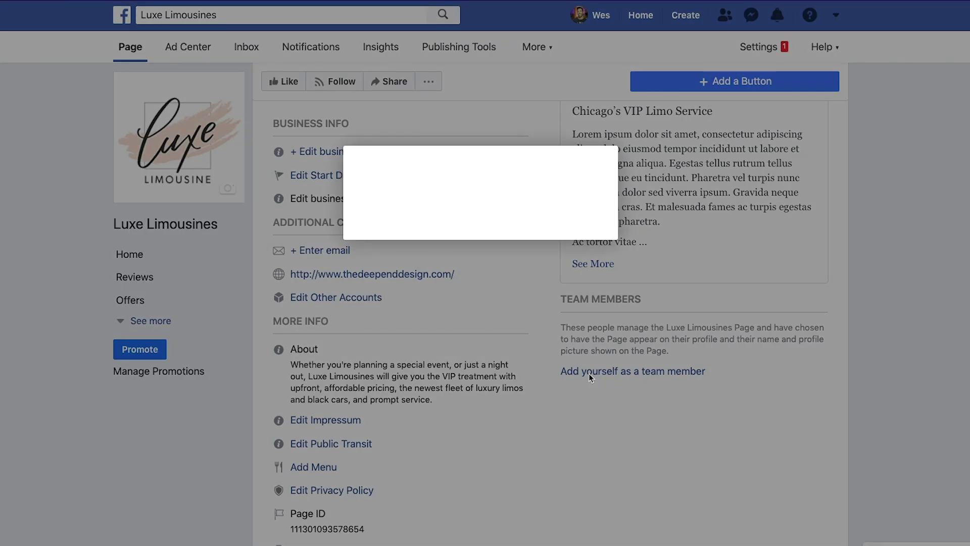
left_click(638, 258)
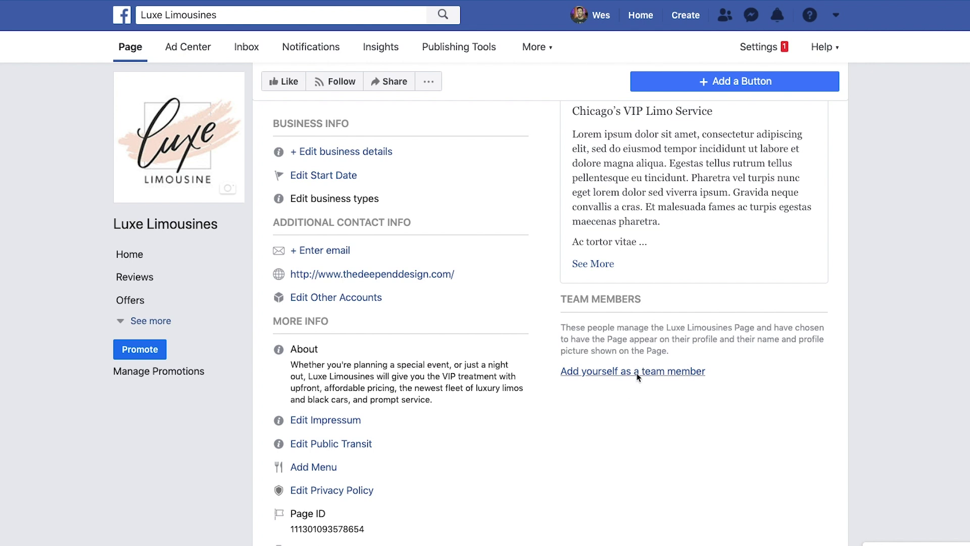
Step: Save a service named "Black Car Service" at $100/hr, described as "Mercedes Benz S560, Lexus LS 460, Executive Class Sedan luxury transportation", with a black sedan image
left_click(149, 324)
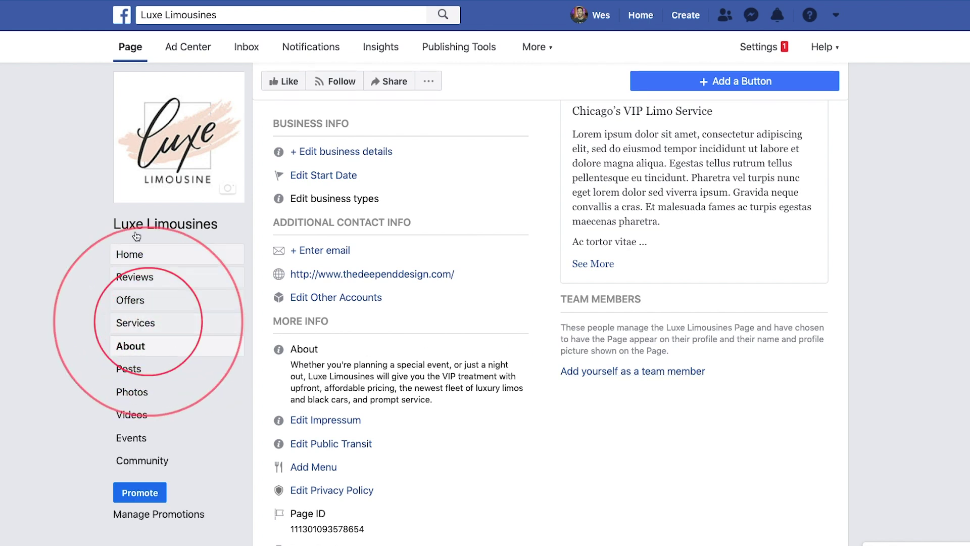
left_click(126, 326)
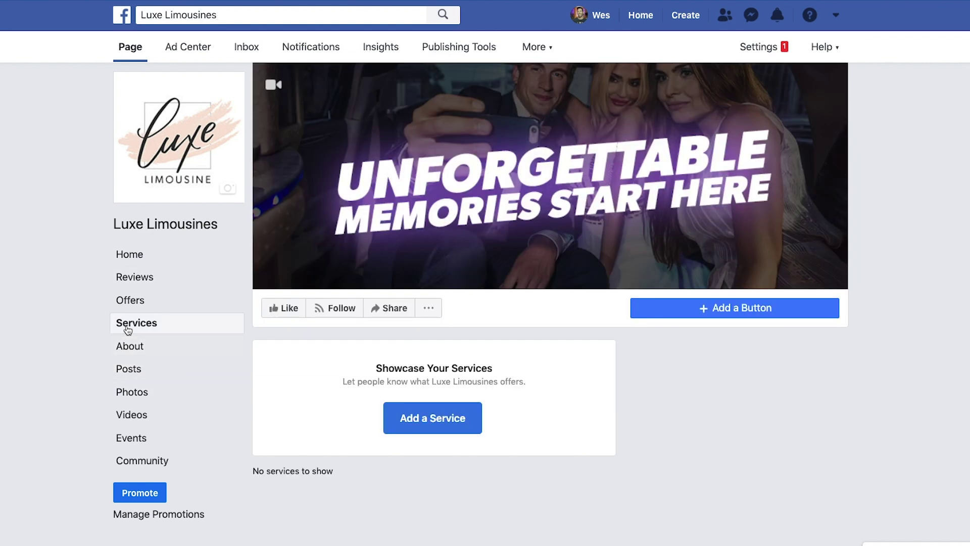
left_click(431, 424)
left_click(387, 95)
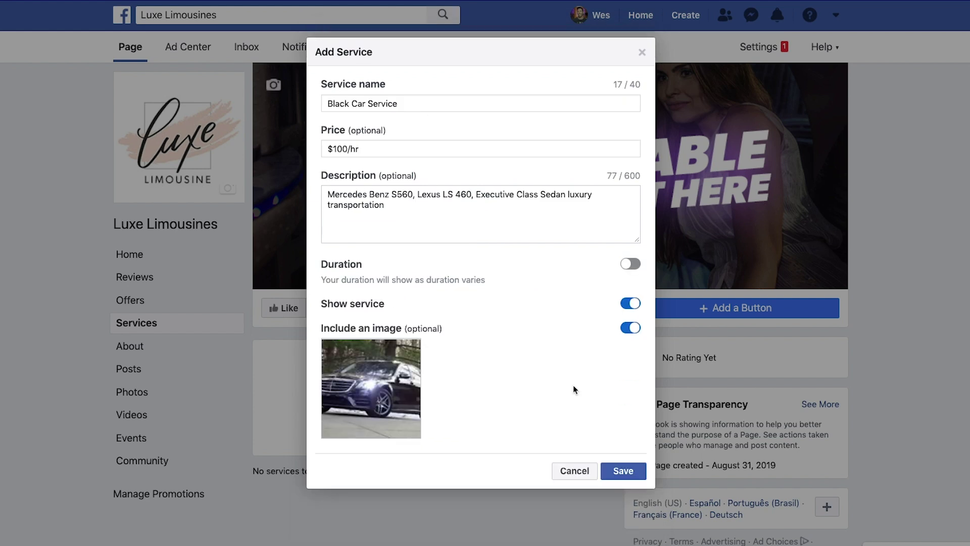
left_click(624, 472)
scroll(798, 342, "down", 3)
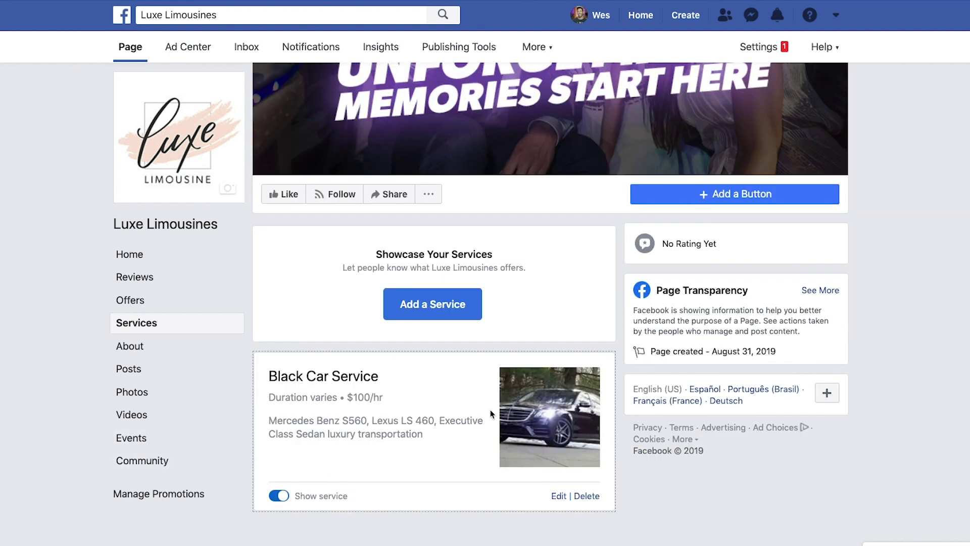
left_click(416, 303)
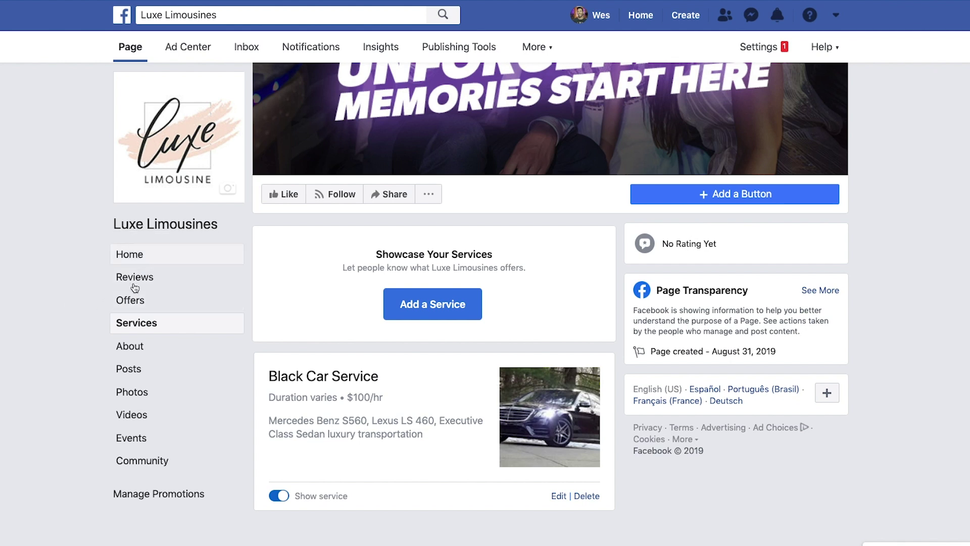
Step: Start a new offer in the page's Offers section, keep Discount Percent as the offer type and set the primary action to Call Now
left_click(139, 302)
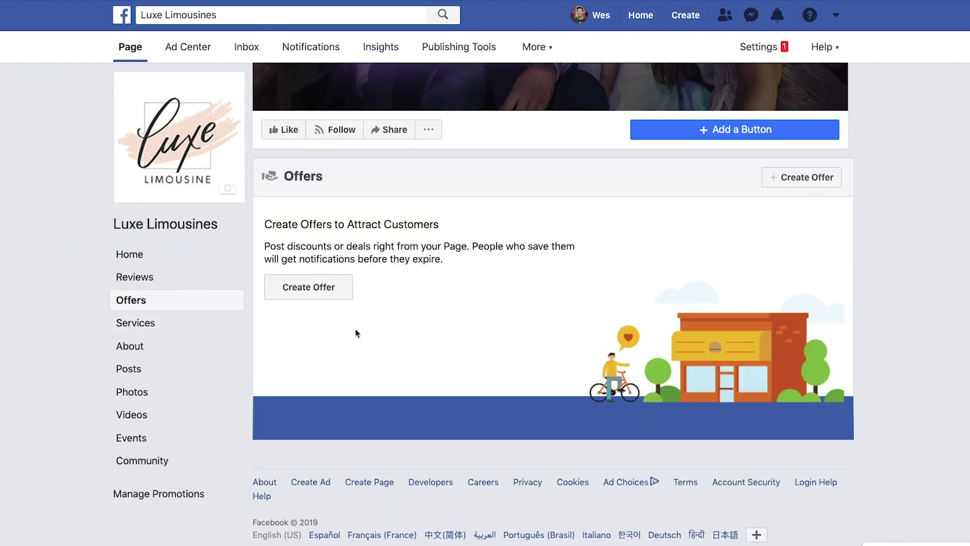
left_click(305, 286)
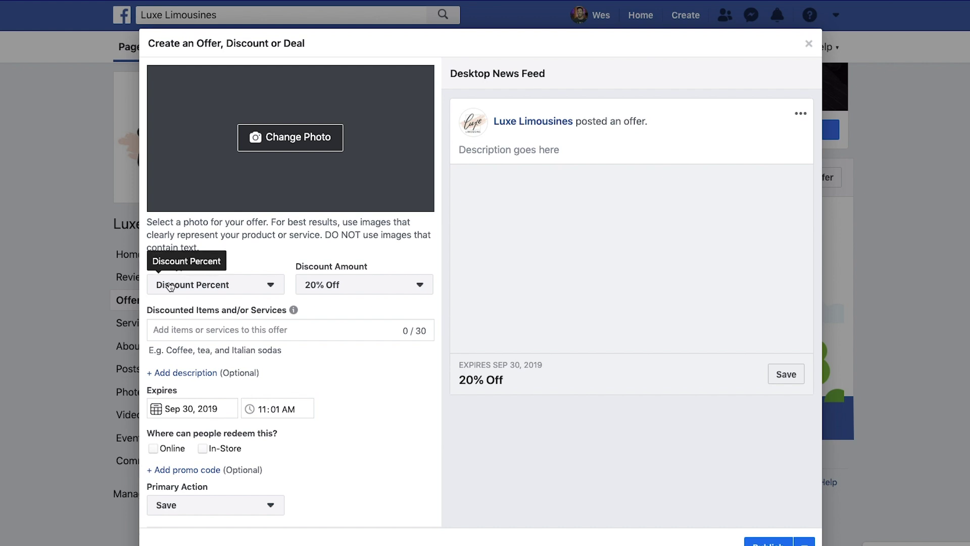
left_click(273, 286)
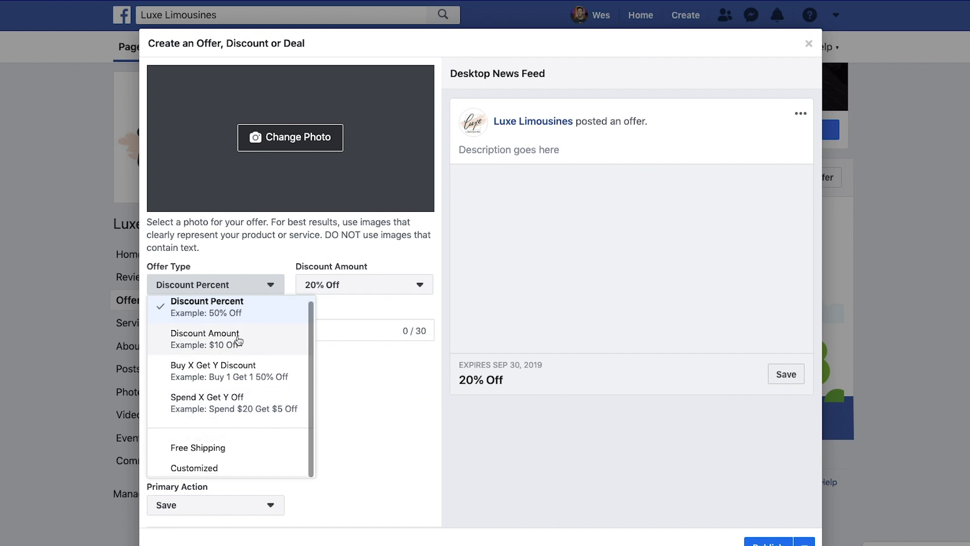
left_click(245, 252)
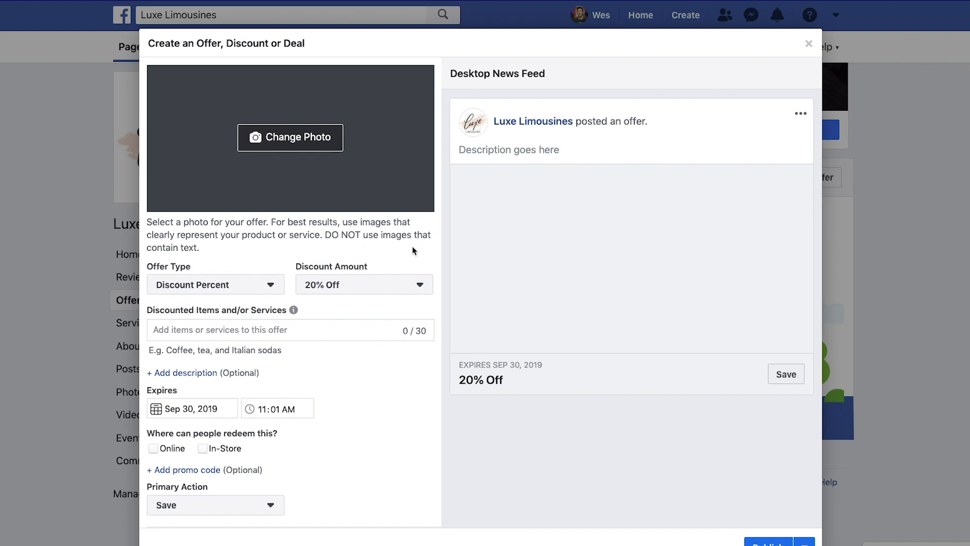
scroll(409, 259, "down", 2)
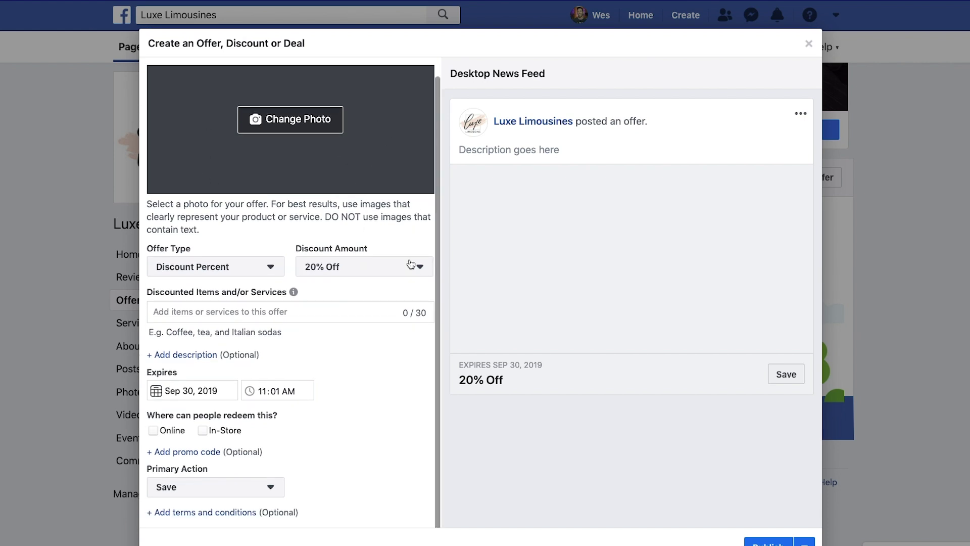
left_click(271, 488)
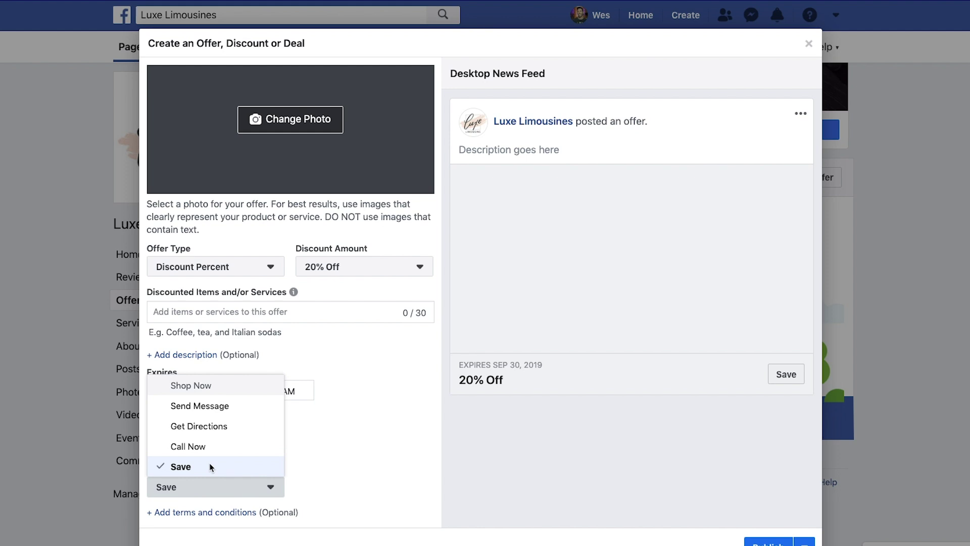
left_click(199, 446)
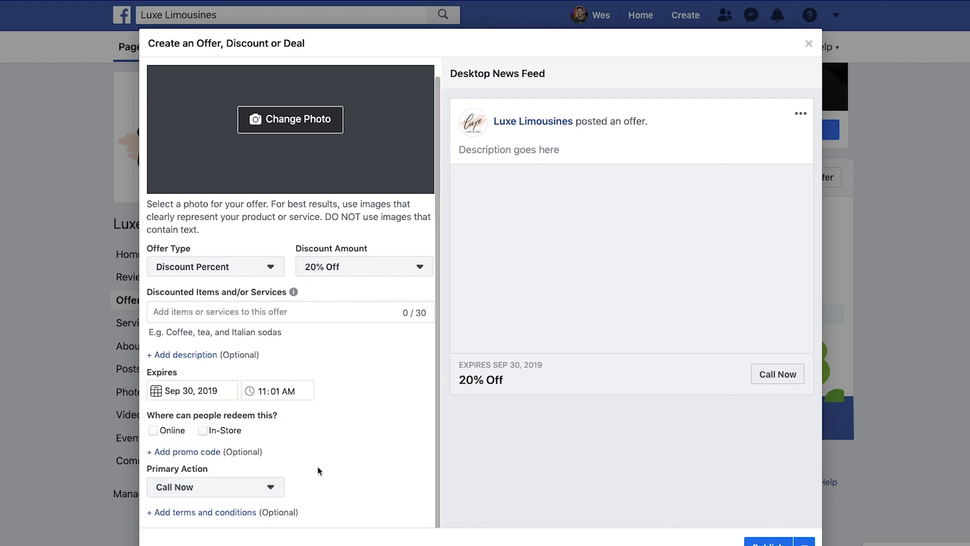
Step: Give the offer a party group photo, the item "Prom Special", a description inviting prom groups up to 20 and In-Store redemption, and publish it
scroll(319, 471, "up", 1)
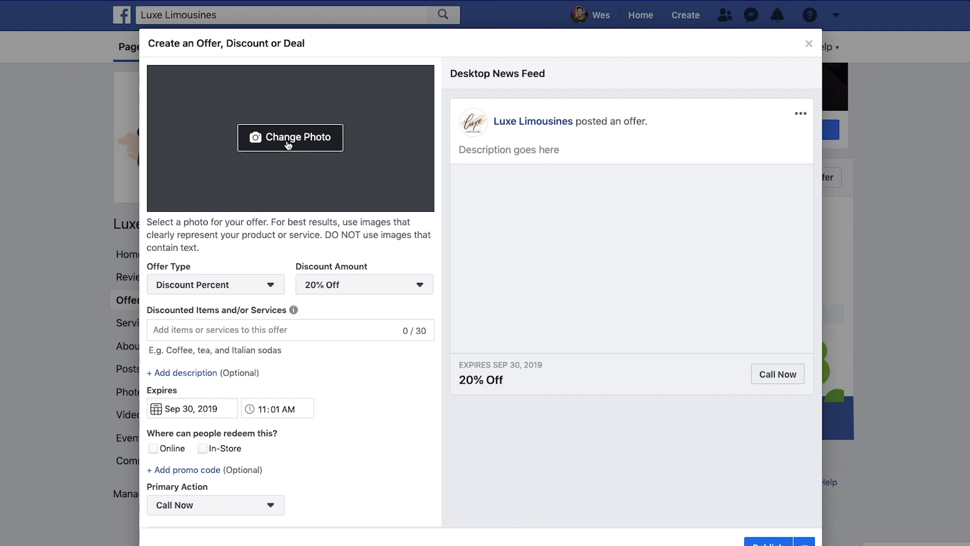
left_click(334, 135)
left_click(411, 93)
left_click(688, 245)
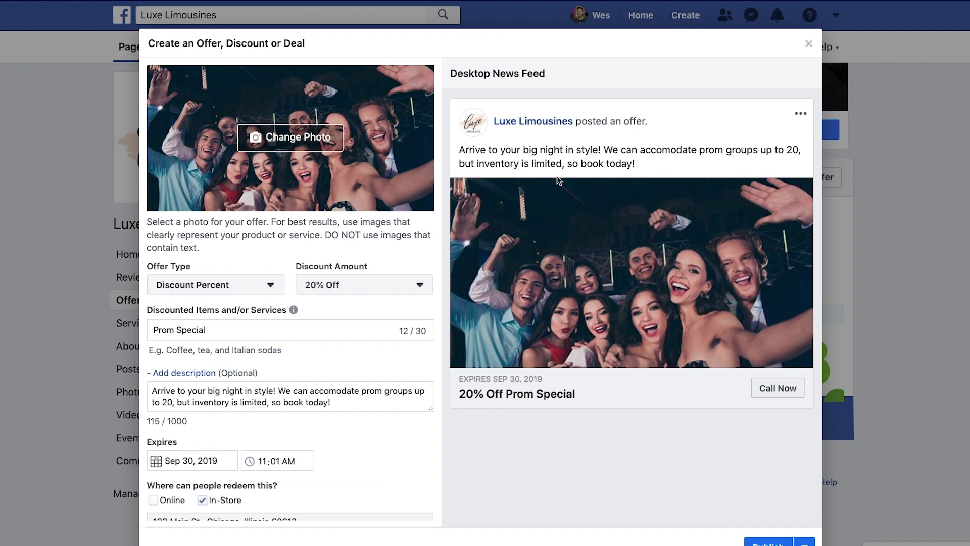
scroll(627, 443, "down", 1)
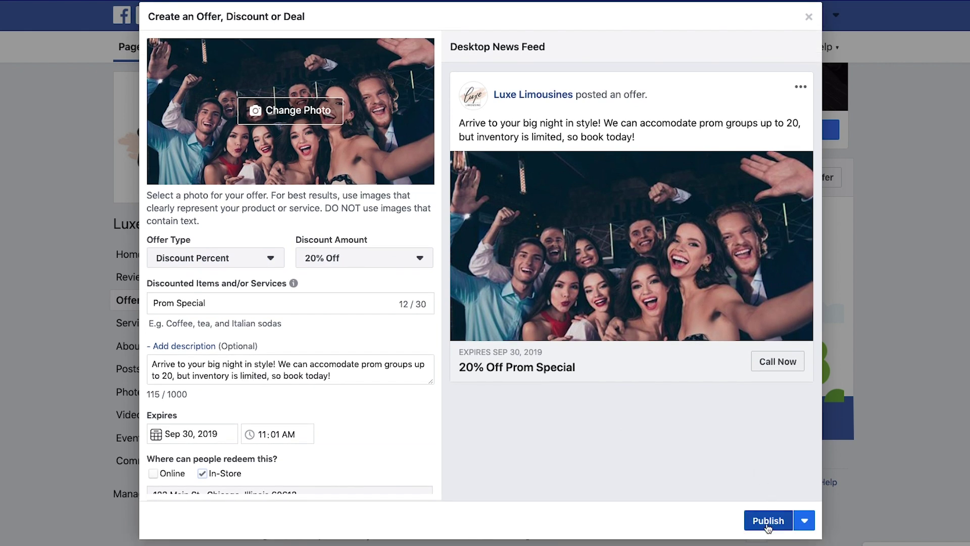
left_click(769, 522)
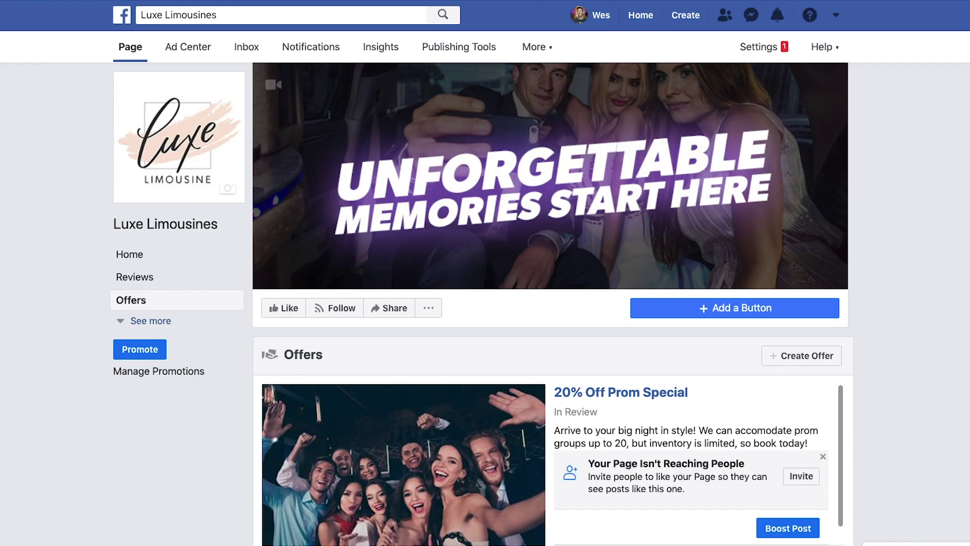
Step: Return to the page's Home view and dismiss the "Automatically Respond to New Messages" card
left_click(130, 256)
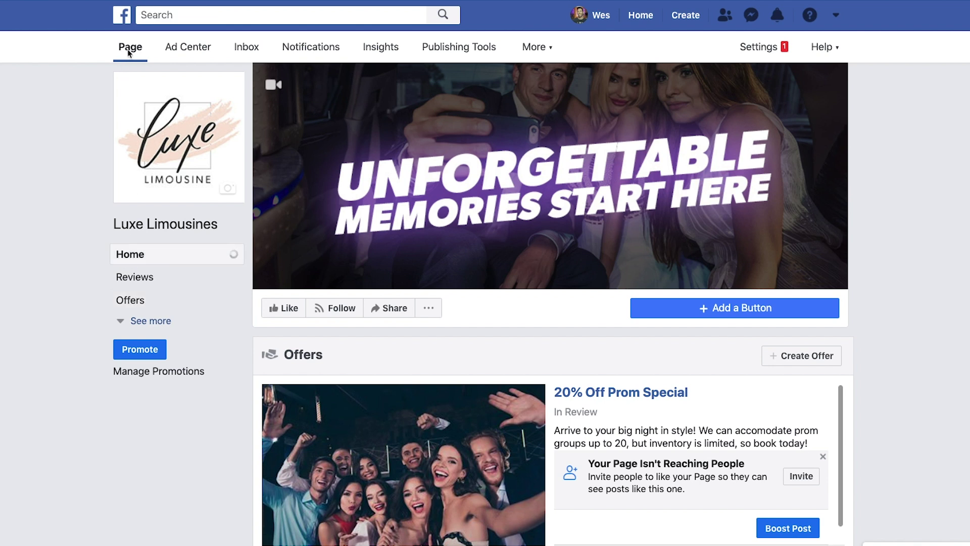
left_click(129, 50)
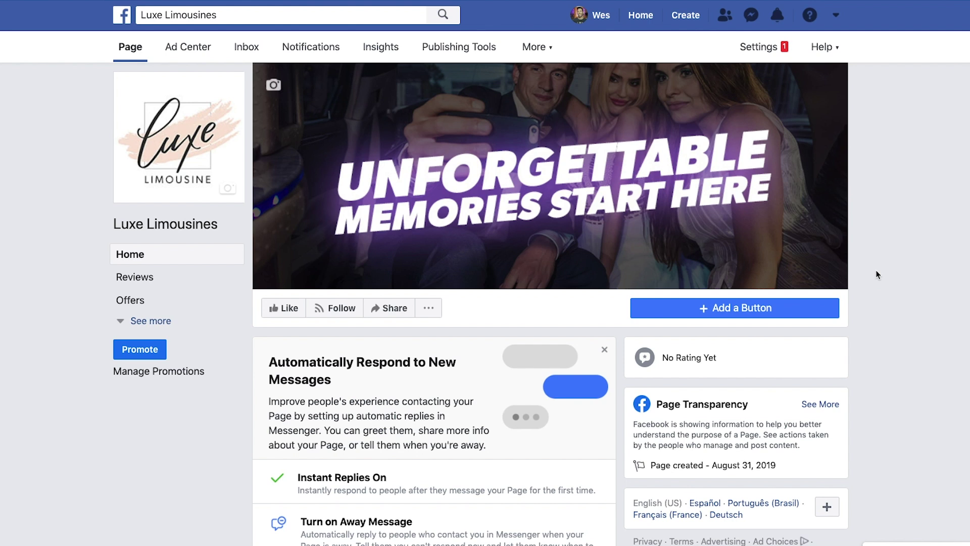
scroll(880, 272, "down", 1)
scroll(885, 259, "down", 3)
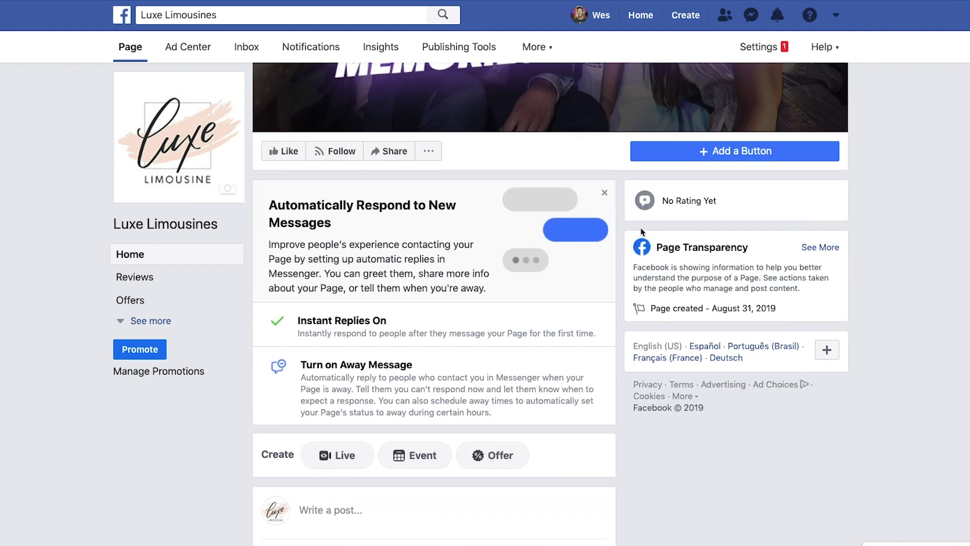
left_click(604, 193)
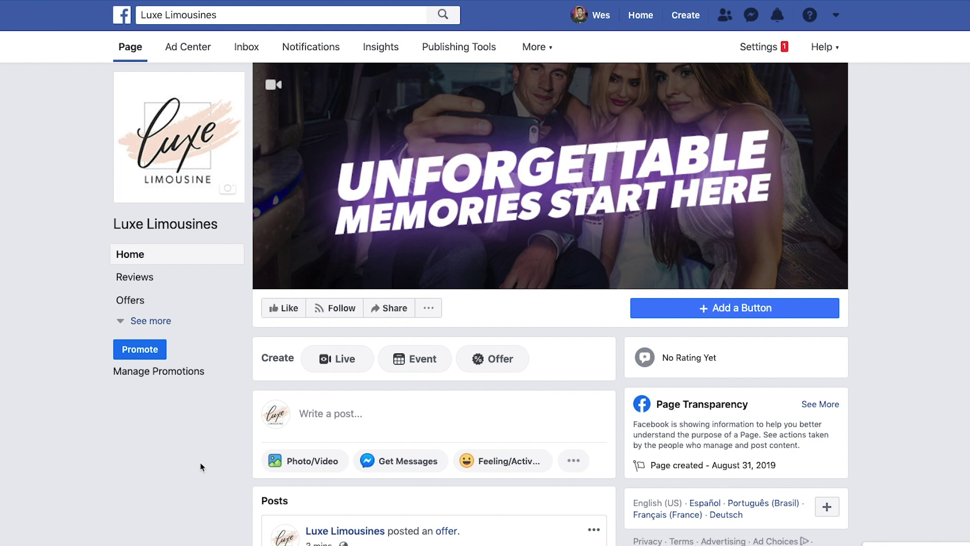
Step: Write a post offering a fast, free quote to people who send their date and what they're looking for, and add the Get Messages option
left_click(383, 416)
type("Want a fast, free quote? Just click the button below, let us know your date, and what you're looking for. We'll respond with a quote right away!")
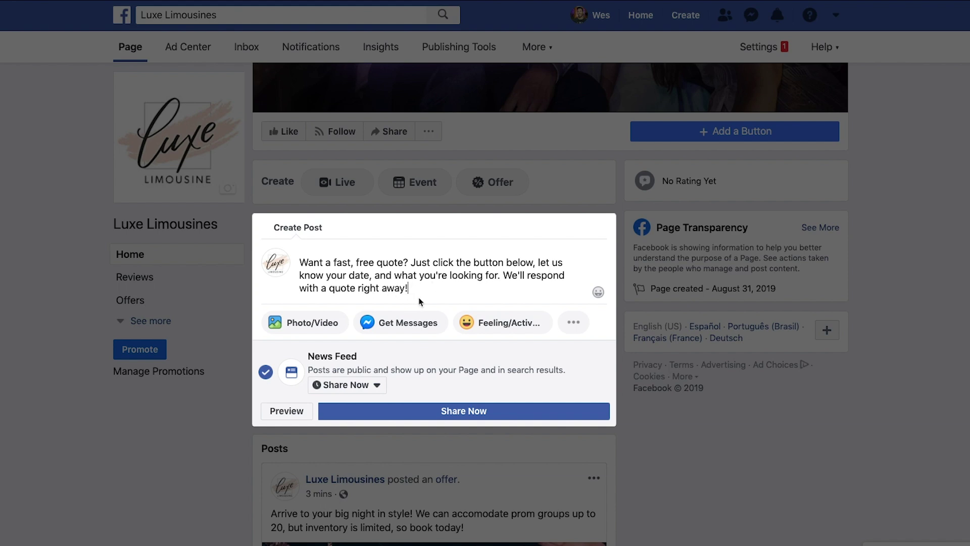
left_click(401, 329)
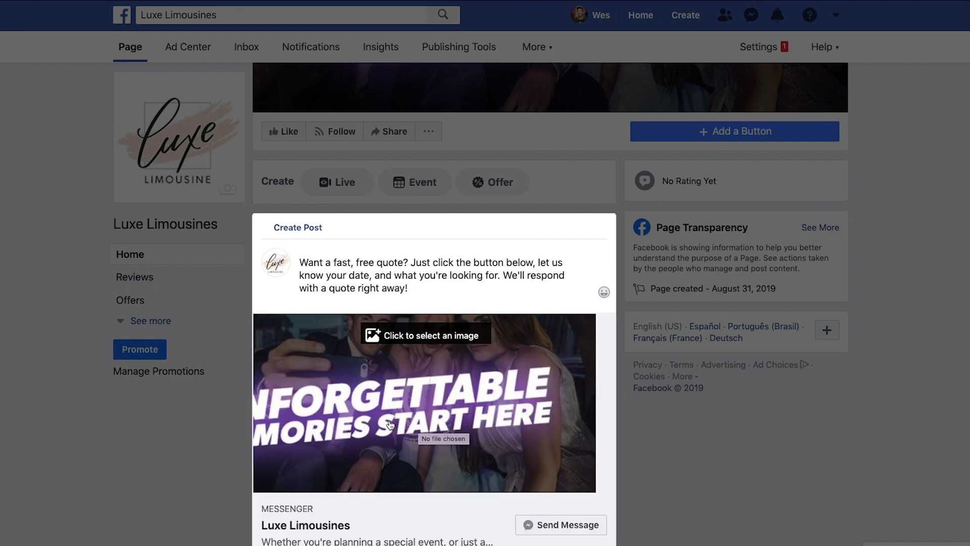
Step: Replace the post's image with the photo of a smiling woman holding a phone in a car, and share the post
scroll(419, 438, "down", 1)
left_click(416, 310)
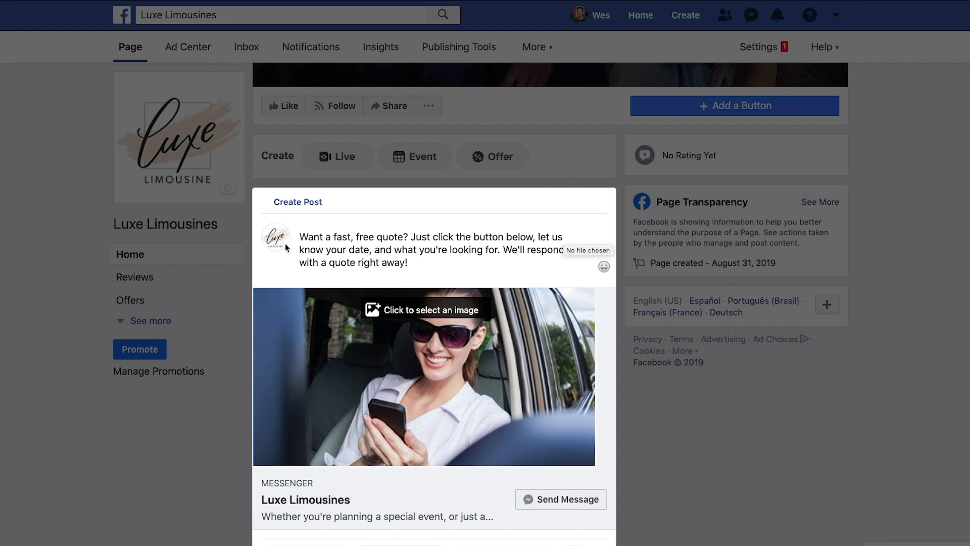
scroll(525, 246, "down", 3)
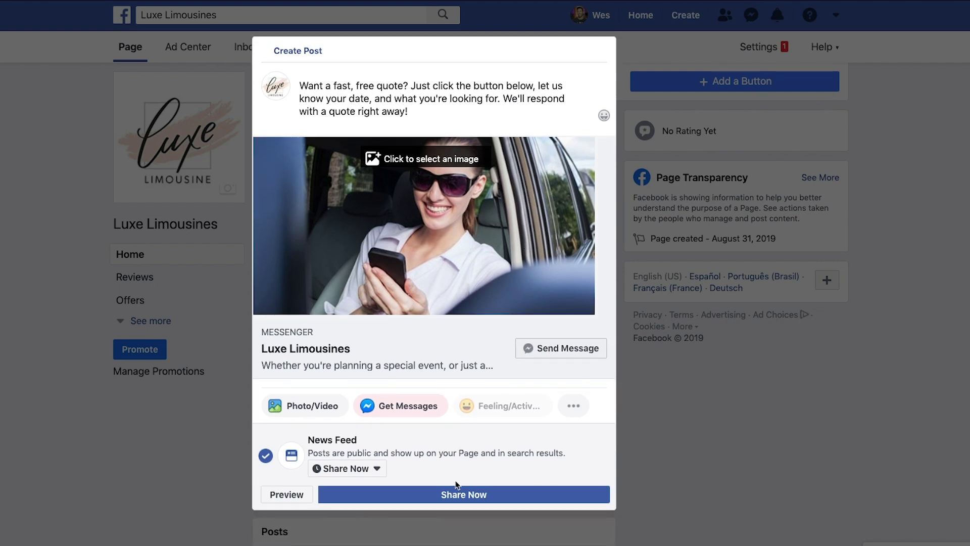
left_click(479, 496)
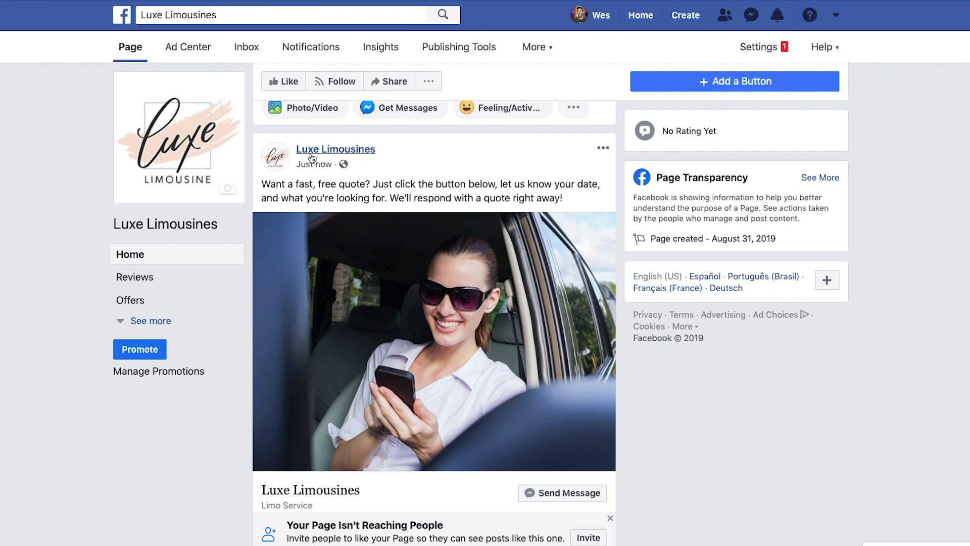
Step: Pin the new free quote post to the top of the page
scroll(511, 300, "down", 3)
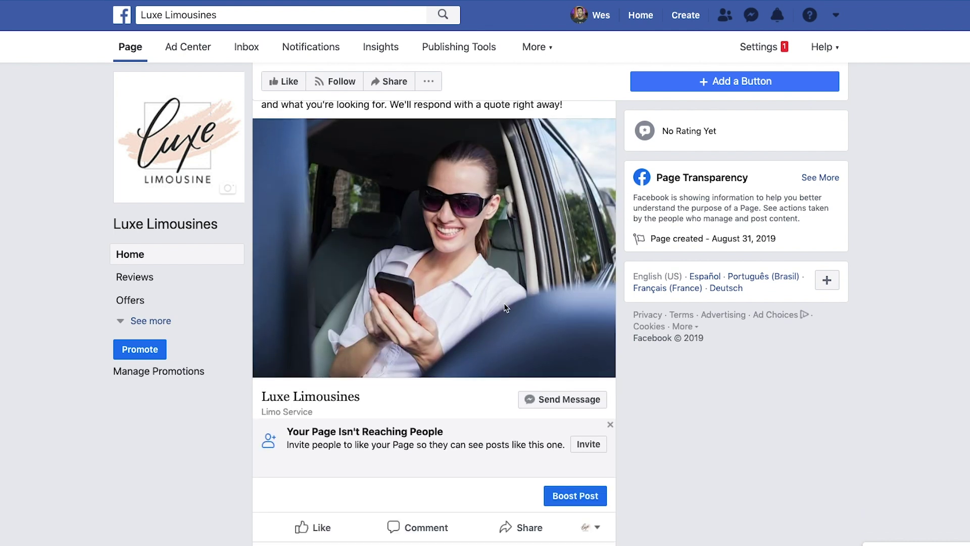
scroll(504, 306, "up", 6)
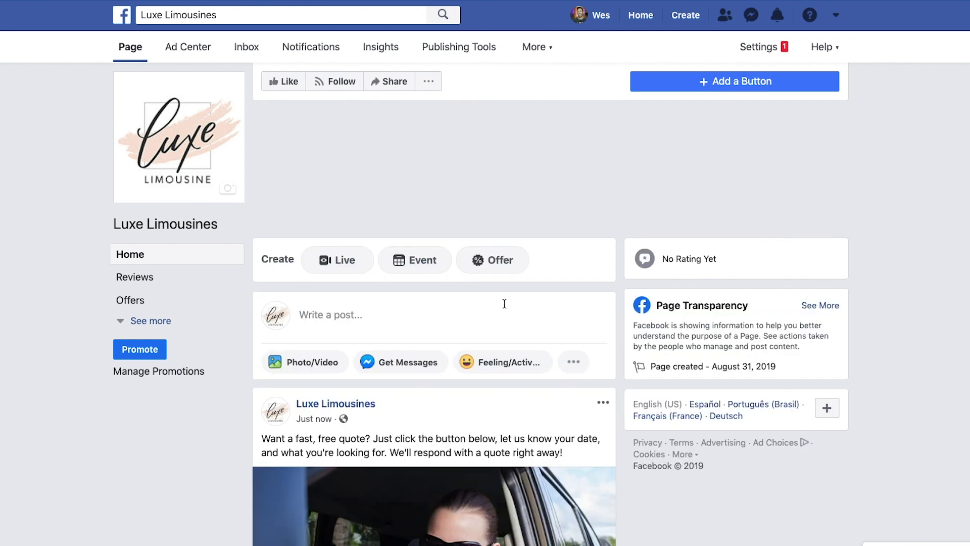
scroll(496, 293, "down", 3)
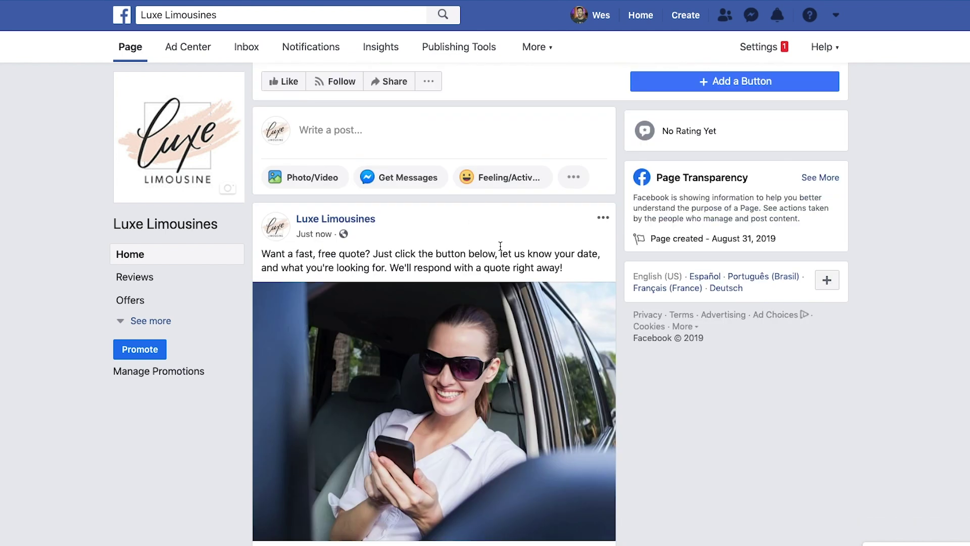
left_click(604, 220)
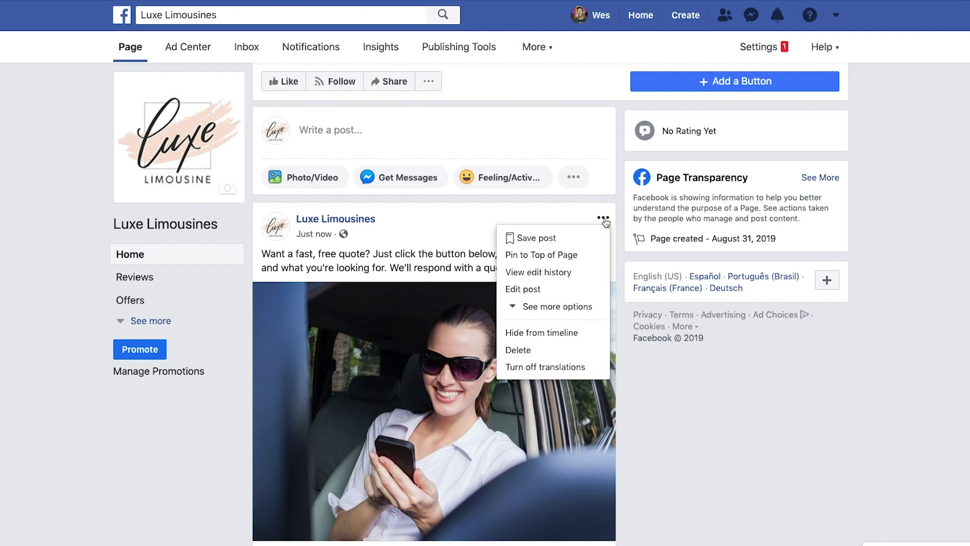
left_click(545, 259)
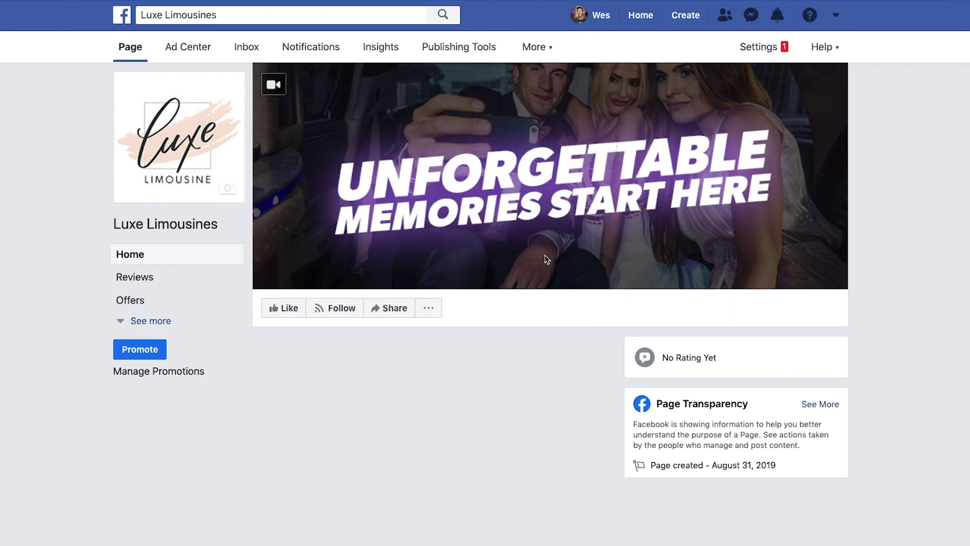
scroll(569, 356, "down", 5)
scroll(572, 360, "up", 5)
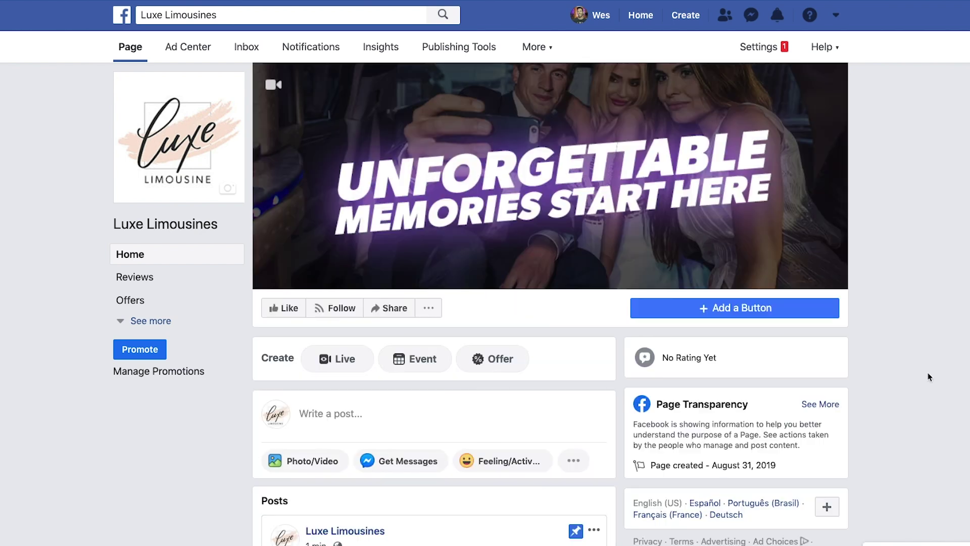
Step: Start adding a call-to-action button to the page and choose Book Now from the Book with you options
left_click(746, 310)
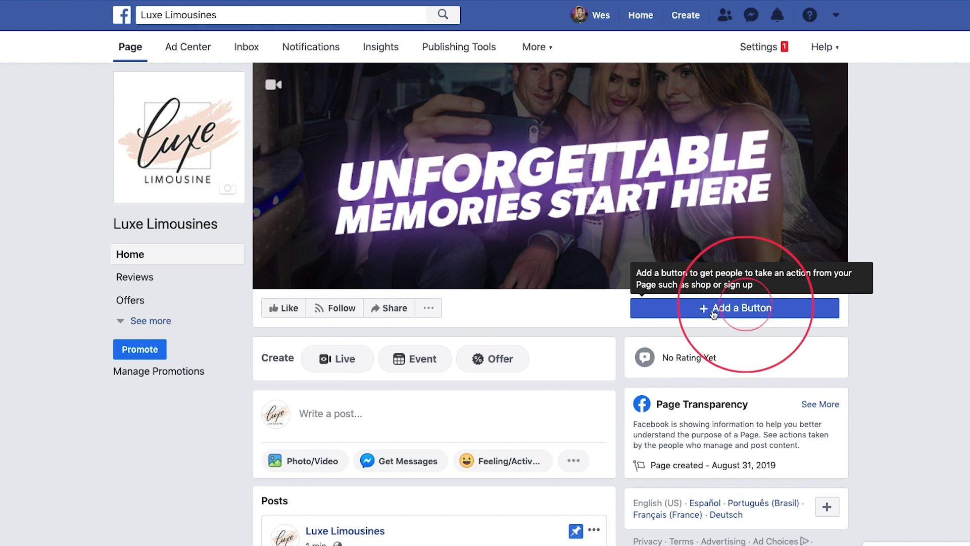
left_click(743, 310)
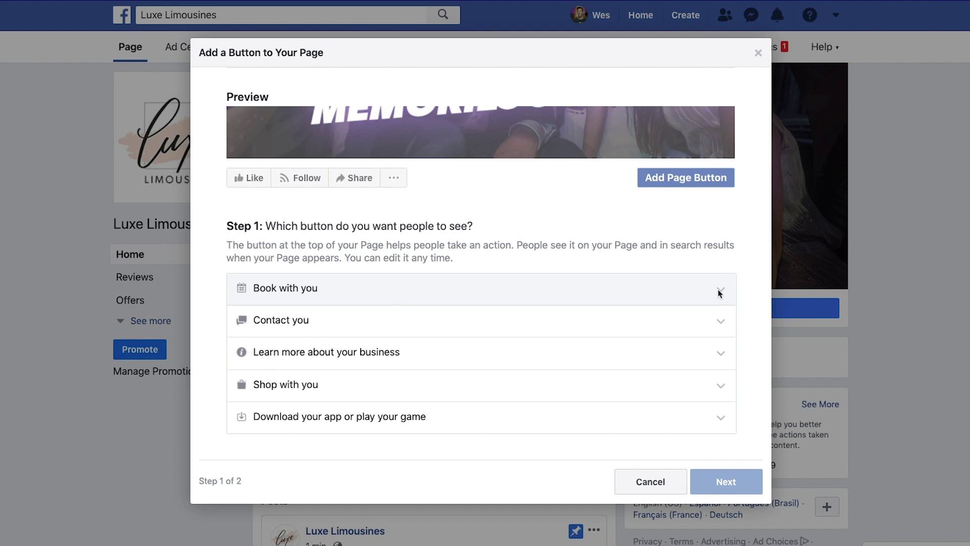
left_click(702, 292)
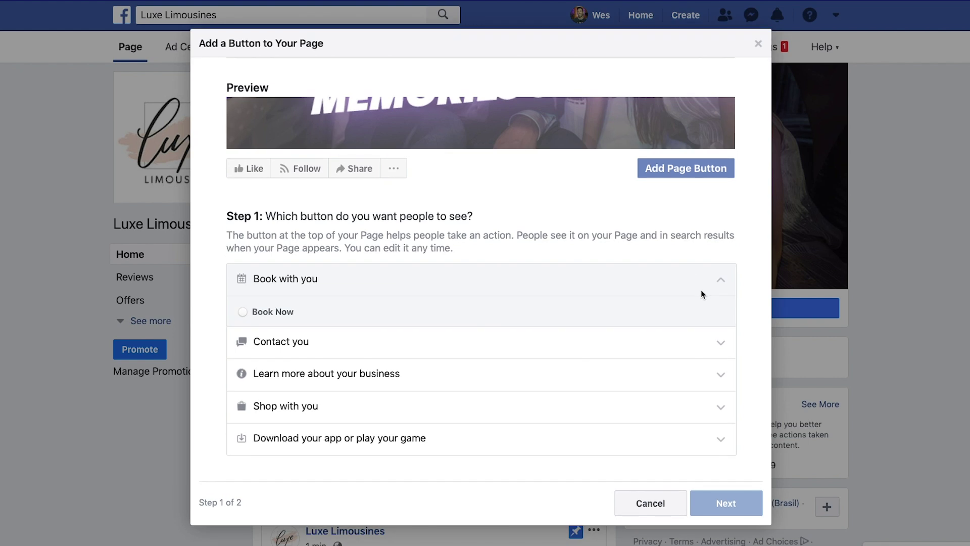
left_click(243, 311)
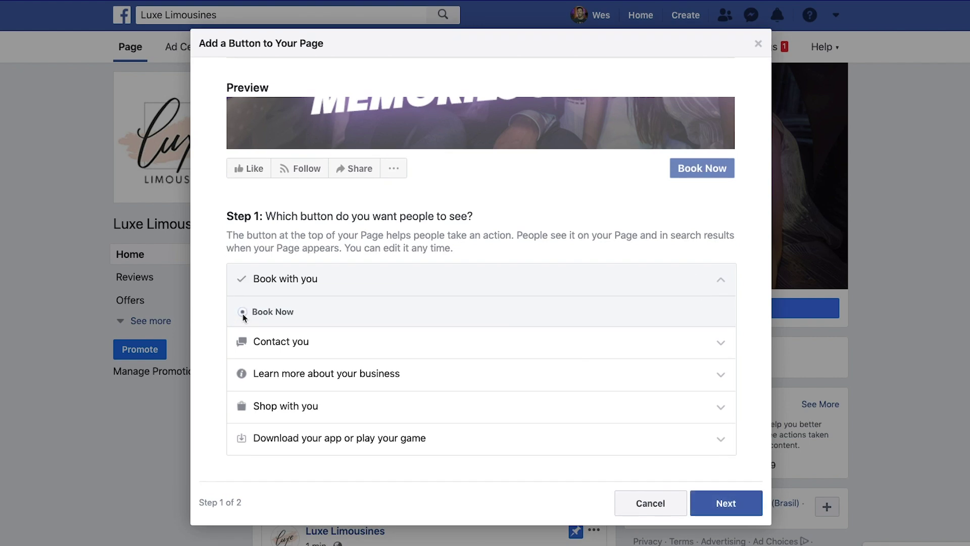
left_click(727, 502)
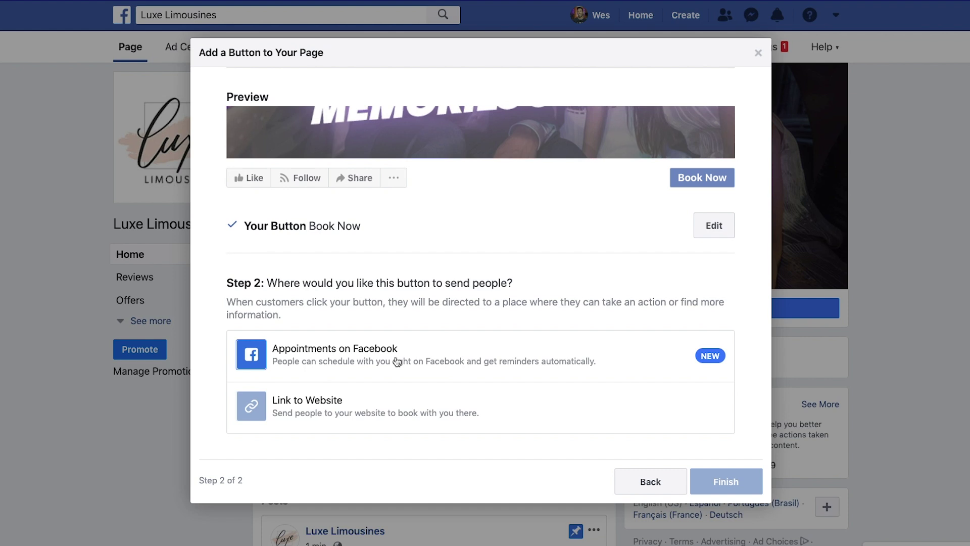
Step: Link the Book Now button to the website thedeependdesign.com/kickstart and finish adding it
left_click(250, 409)
left_click(354, 157)
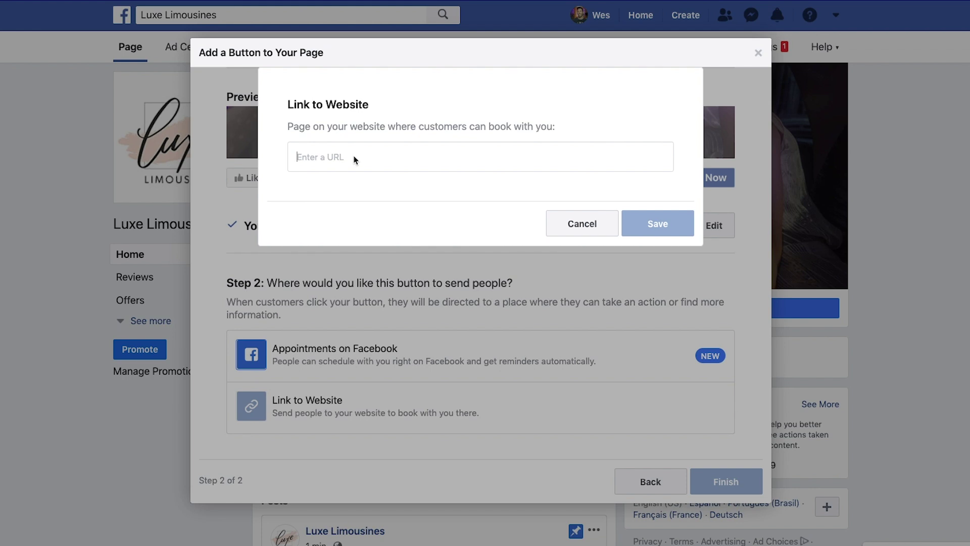
type("thedeependdesign.com/kickstart")
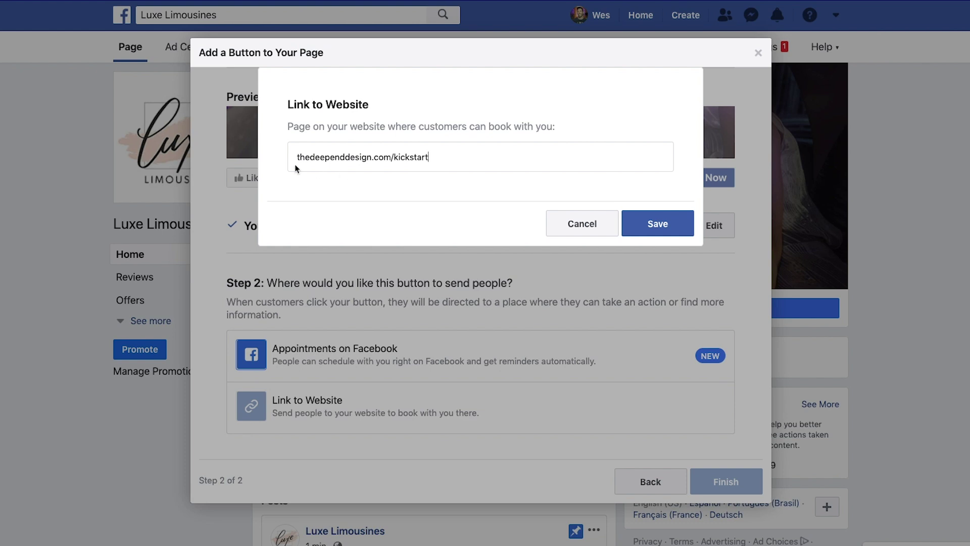
left_click(659, 227)
left_click(736, 399)
left_click(737, 313)
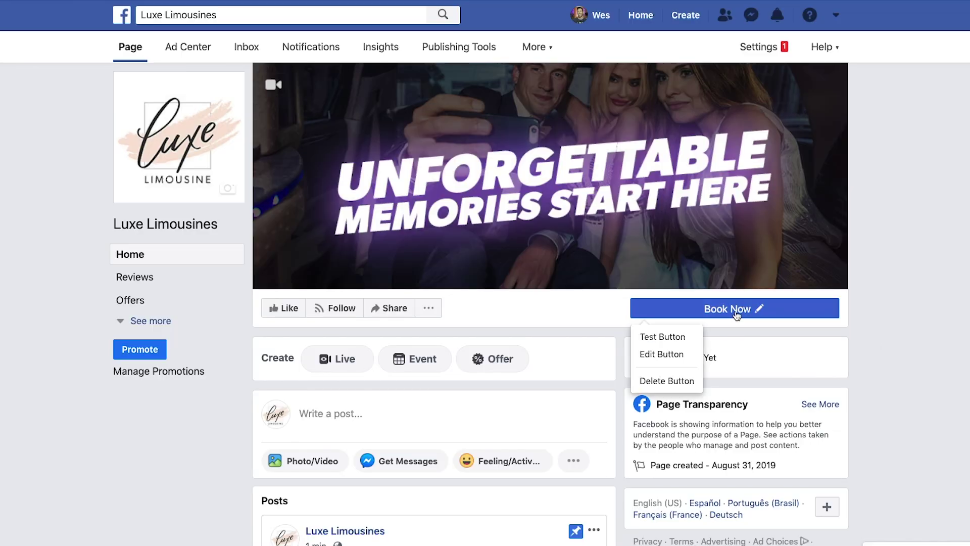
left_click(949, 297)
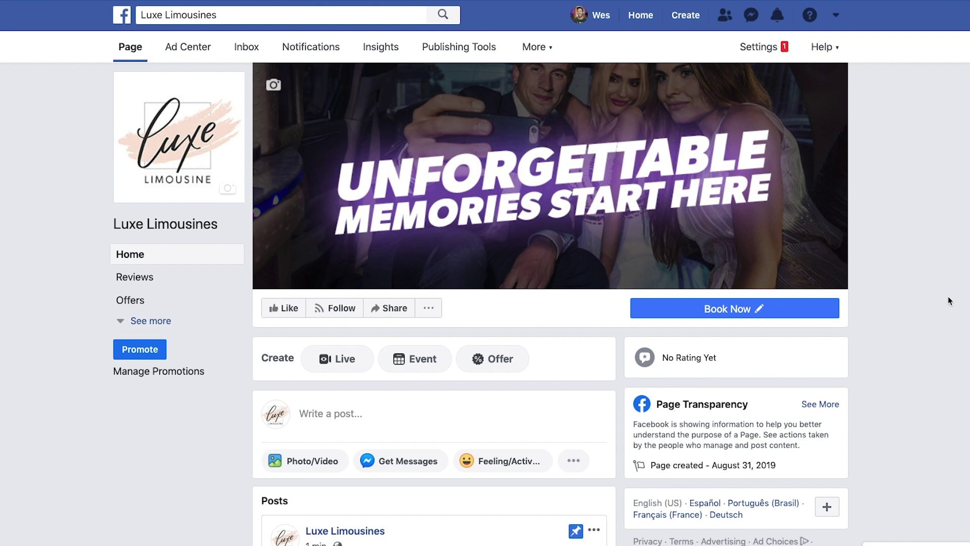
scroll(951, 296, "down", 2)
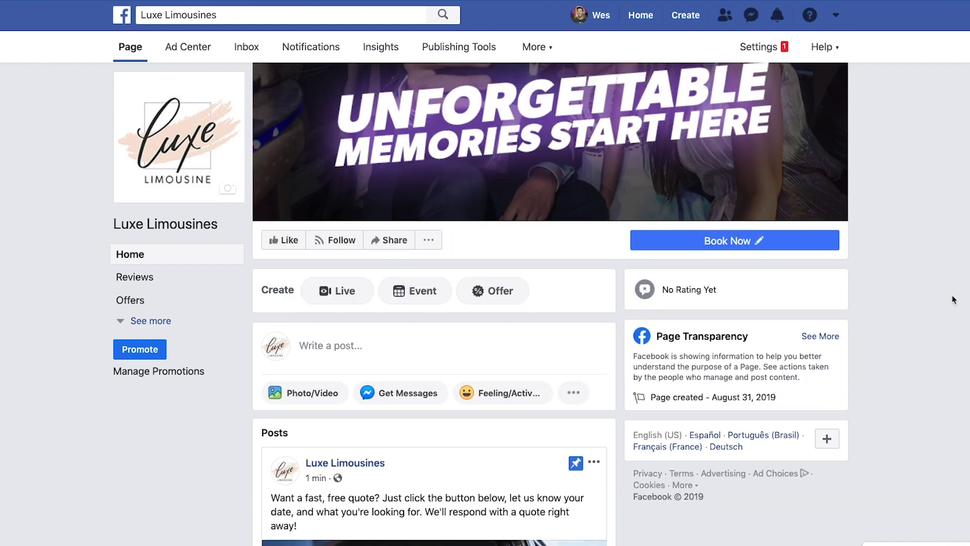
scroll(953, 299, "down", 10)
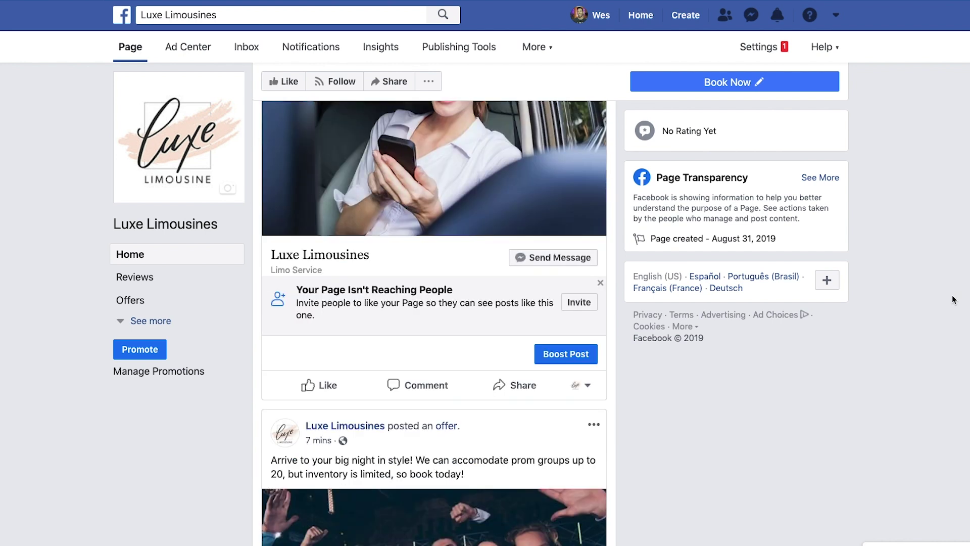
scroll(952, 295, "down", 7)
scroll(953, 295, "up", 8)
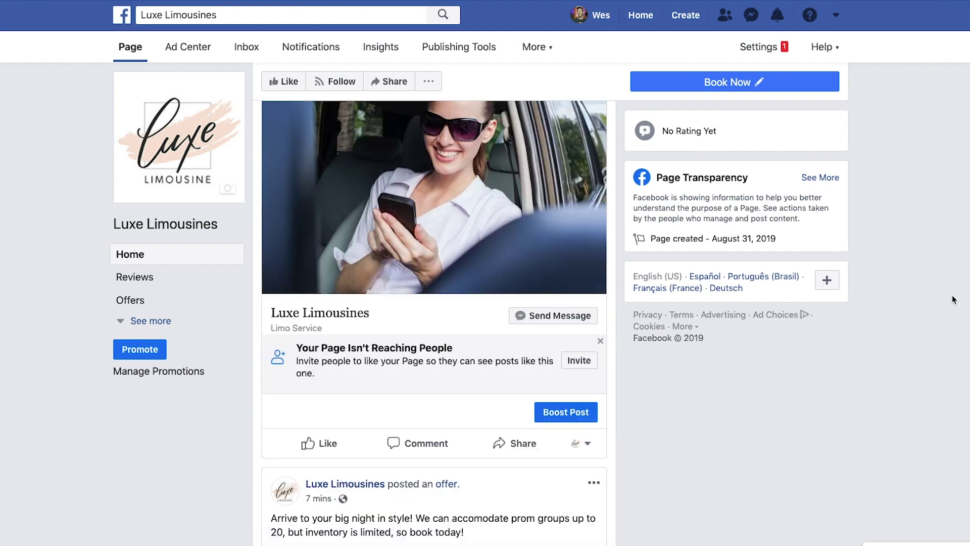
scroll(952, 295, "up", 8)
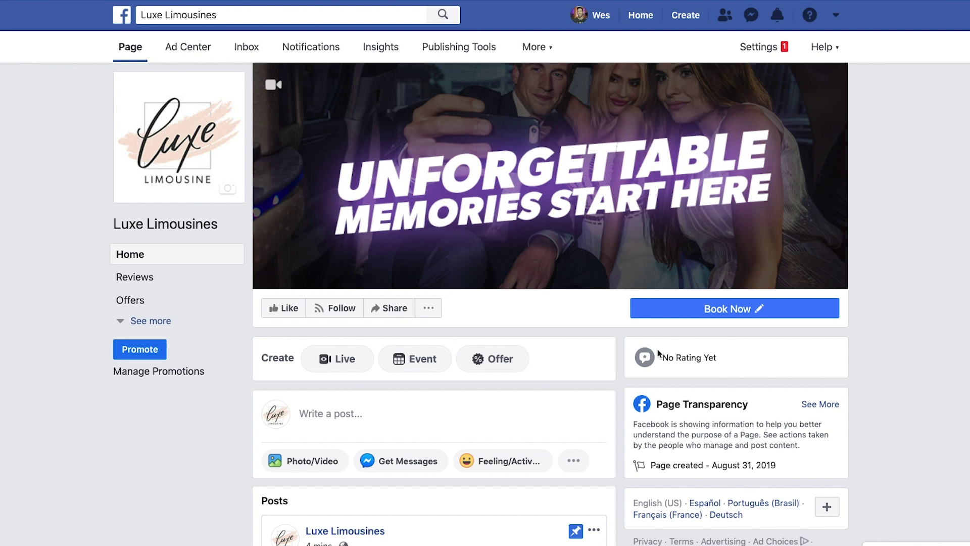
Step: Copy the URL of the page's Reviews tab from the Templates and Tabs settings
left_click(763, 52)
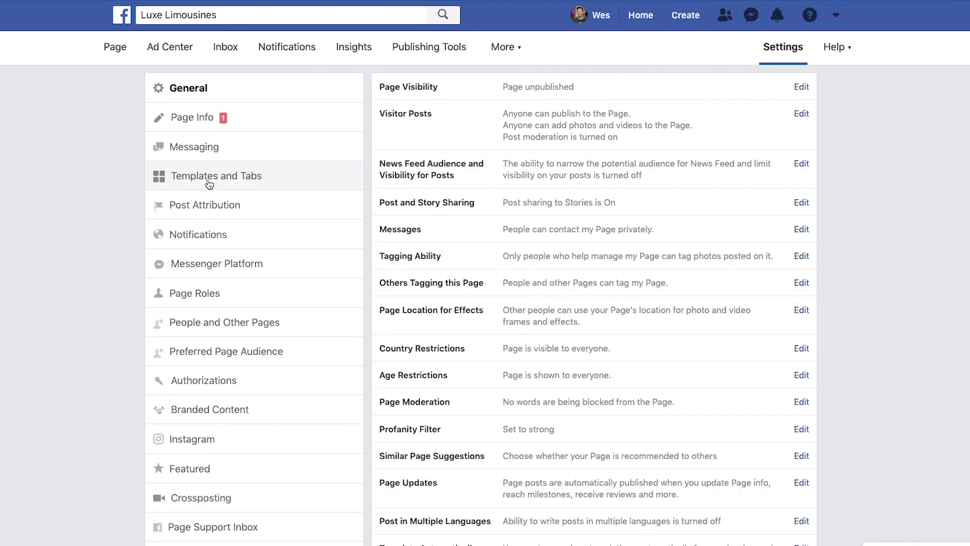
left_click(209, 183)
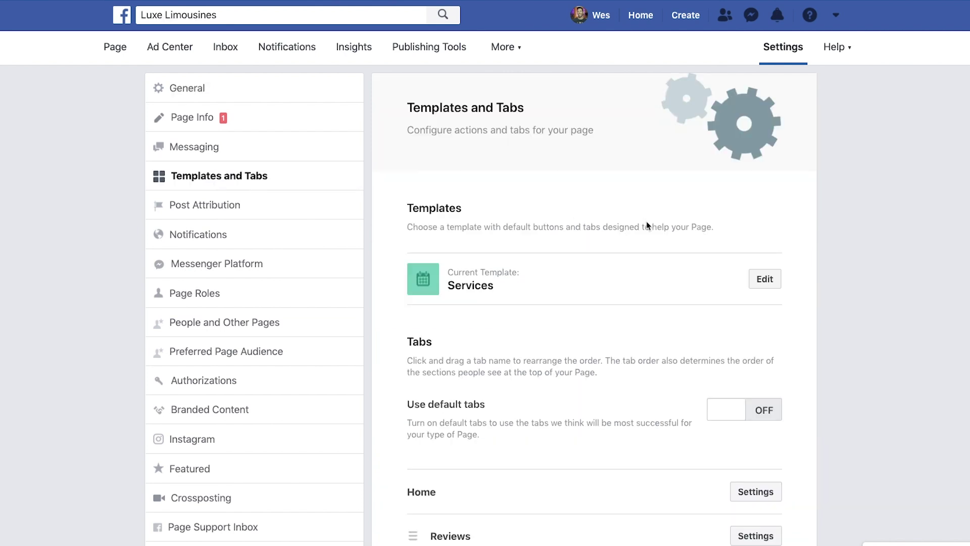
scroll(645, 225, "down", 2)
scroll(644, 229, "down", 4)
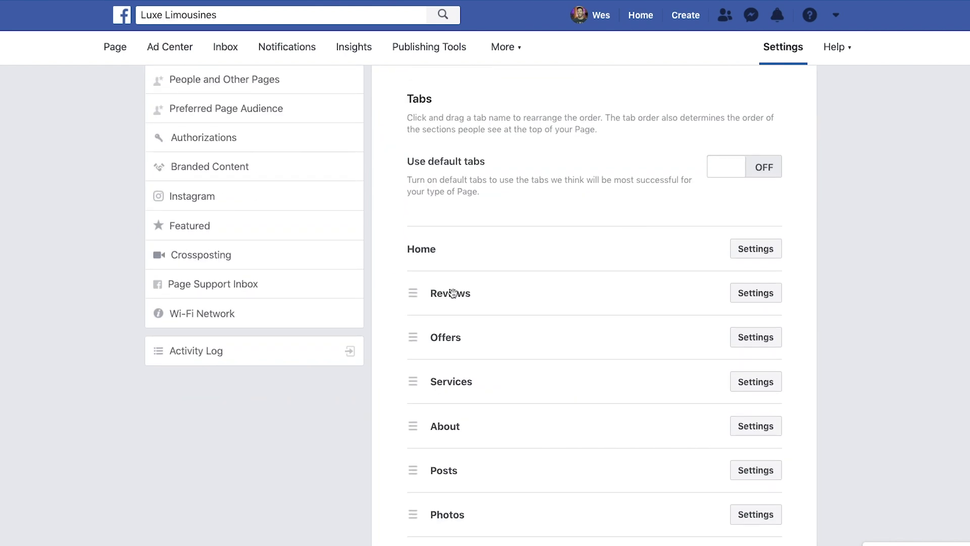
left_click(752, 294)
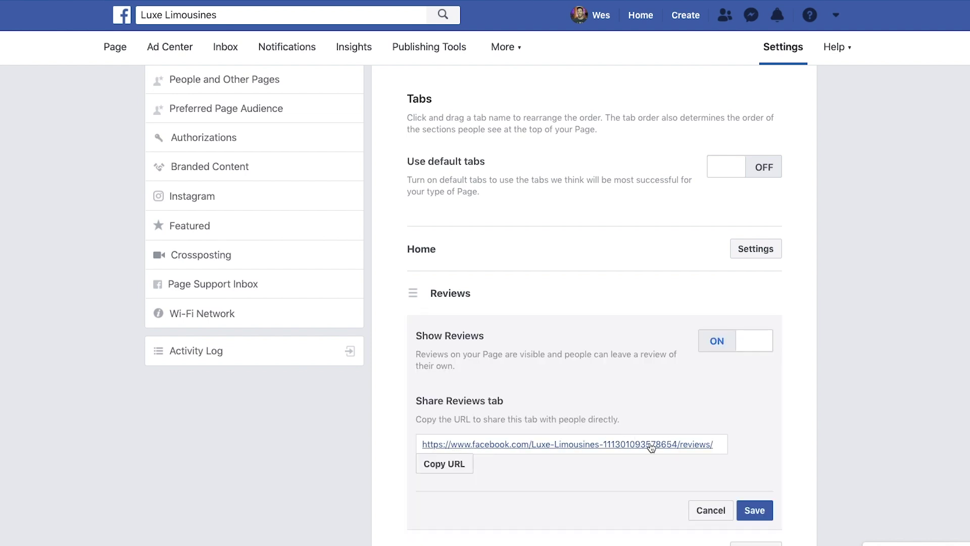
left_click(453, 469)
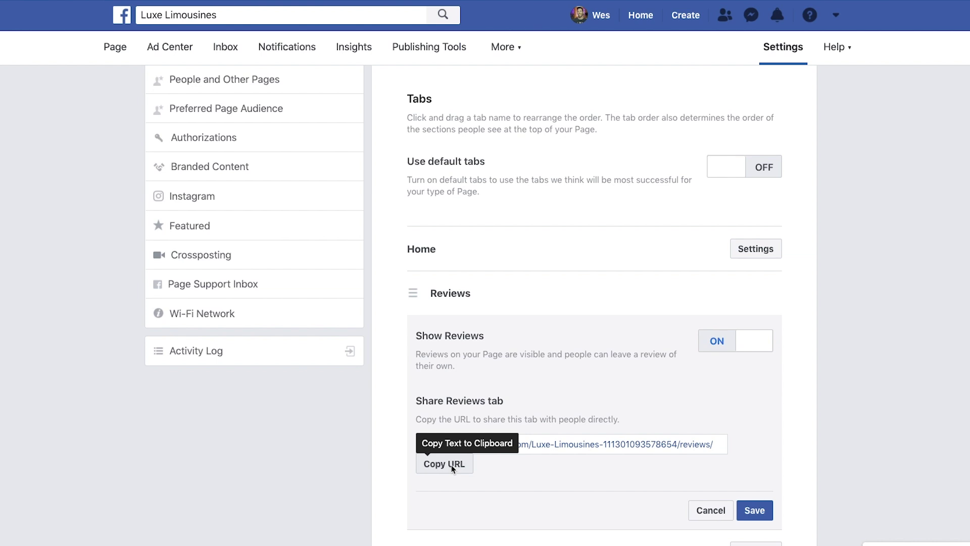
scroll(453, 469, "up", 5)
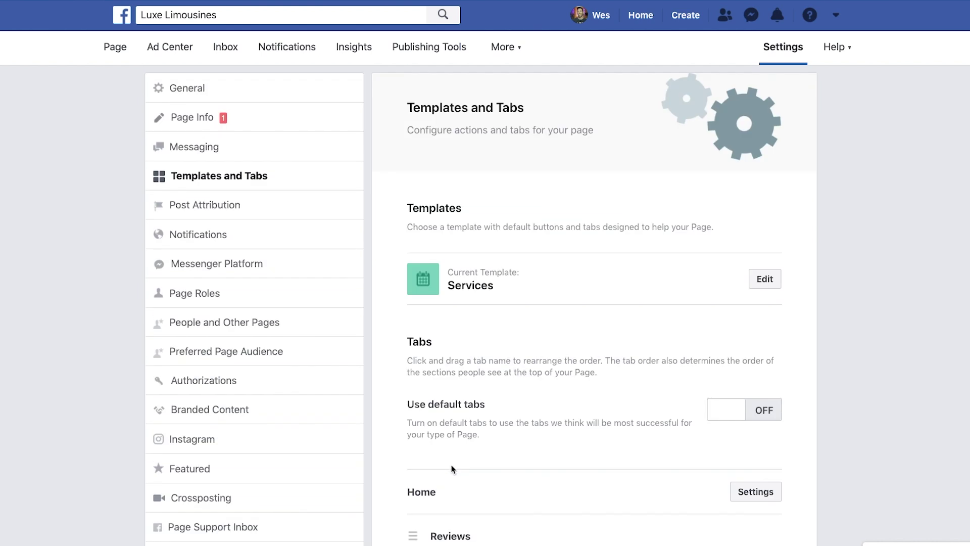
Step: Return to the page and hide the profile picture update post from its timeline
left_click(115, 48)
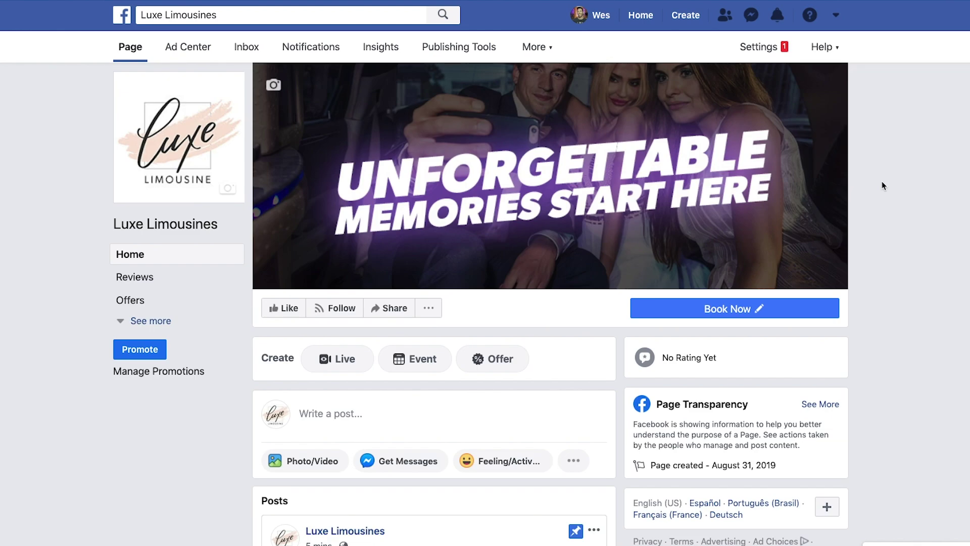
scroll(882, 184, "down", 15)
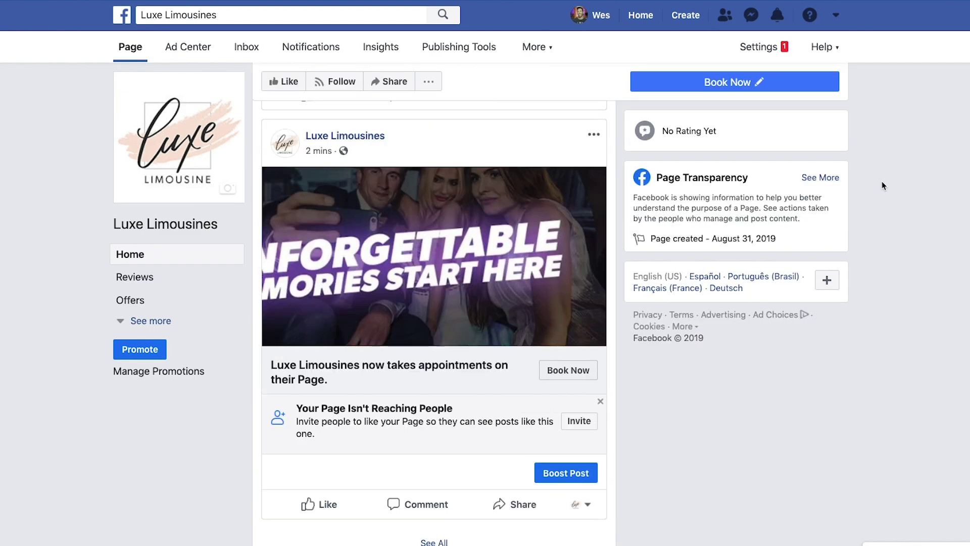
scroll(882, 186, "down", 20)
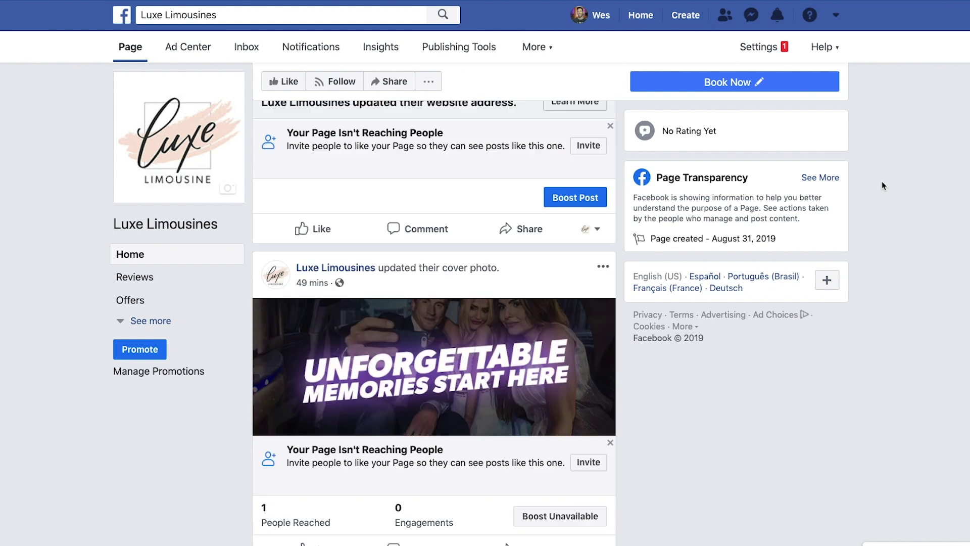
scroll(882, 181, "up", 1)
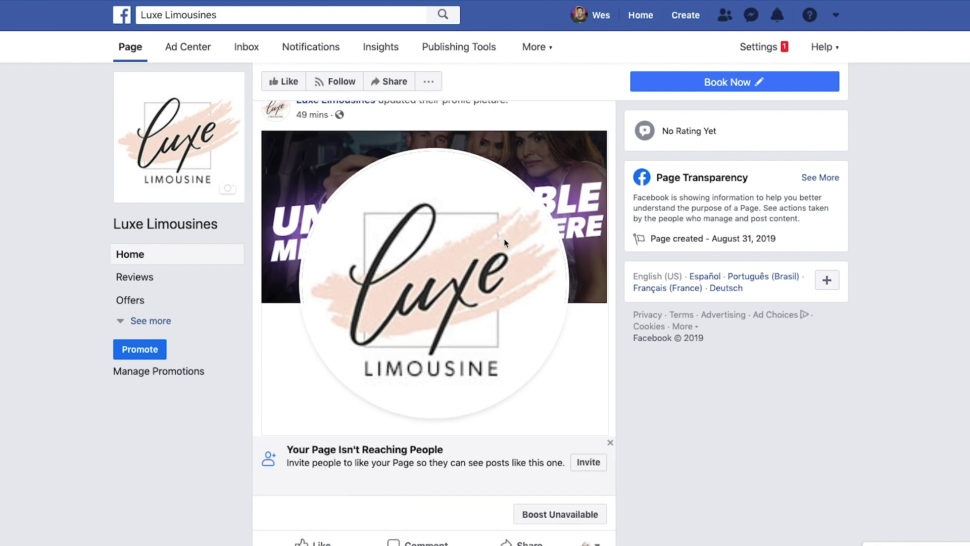
scroll(504, 243, "up", 3)
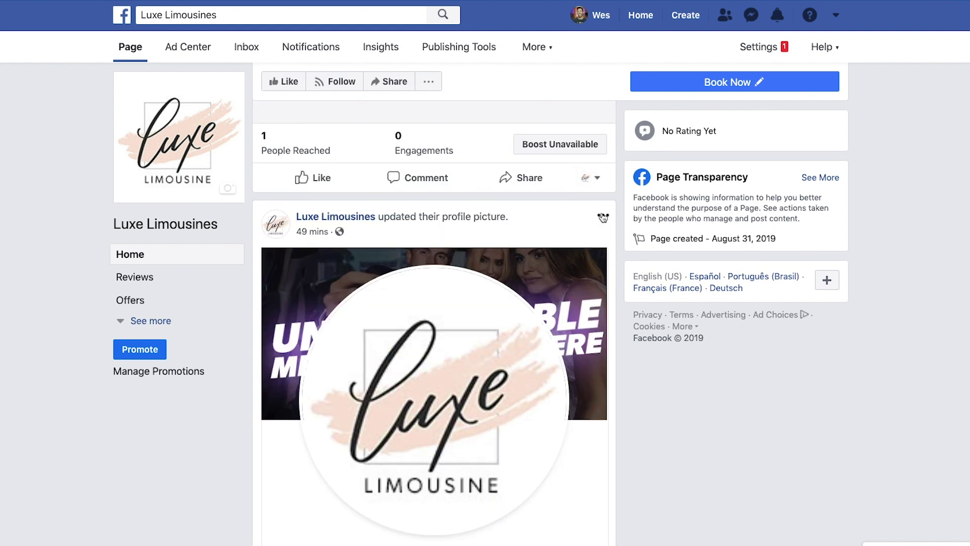
left_click(603, 218)
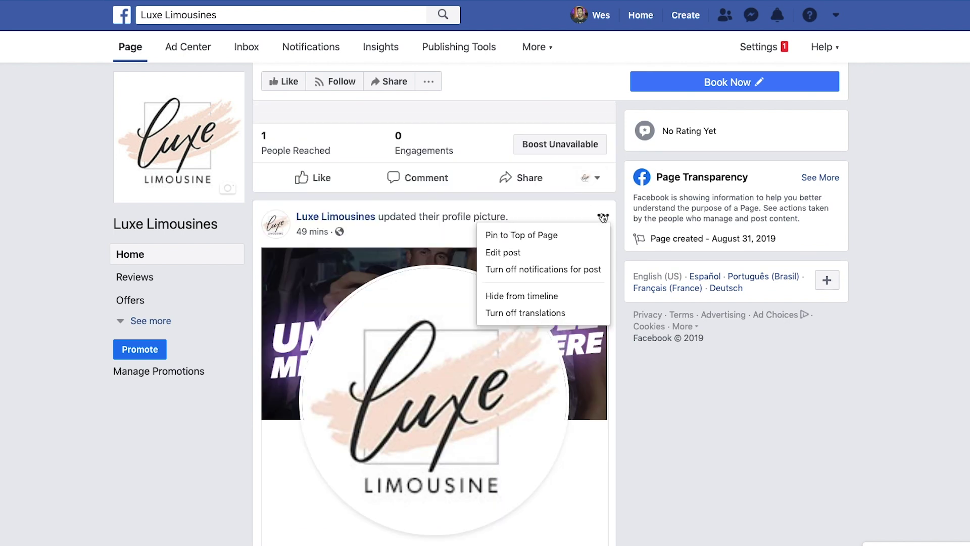
left_click(555, 298)
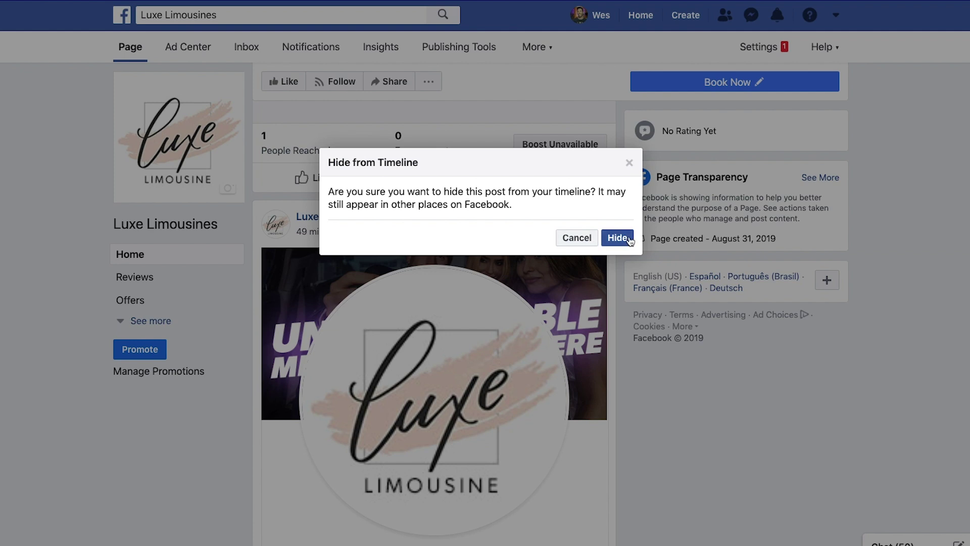
left_click(628, 239)
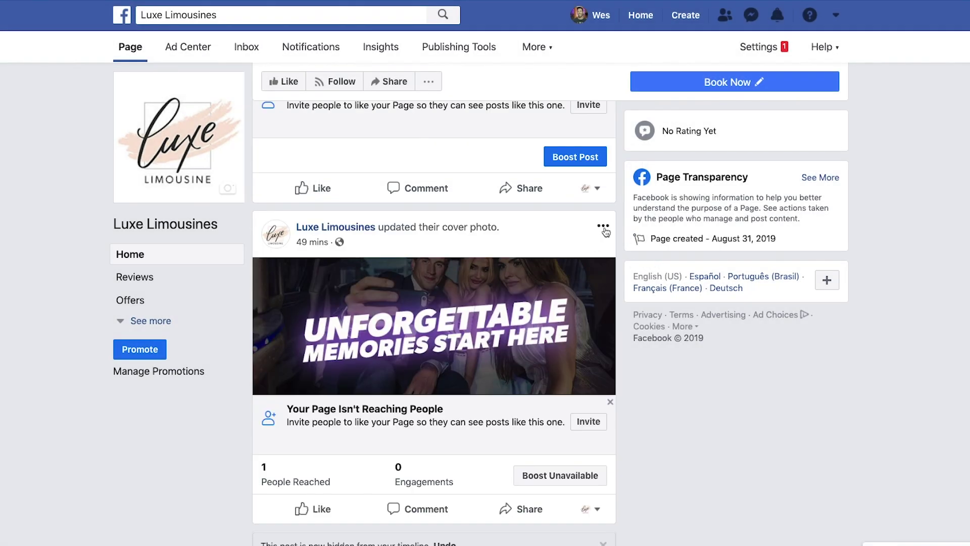
Step: Open the options of the cover photo update post
left_click(604, 229)
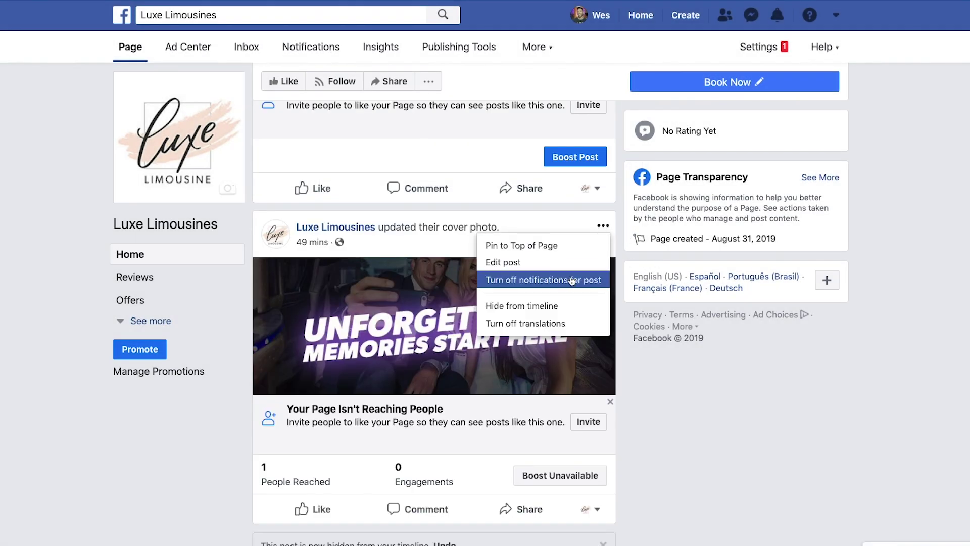